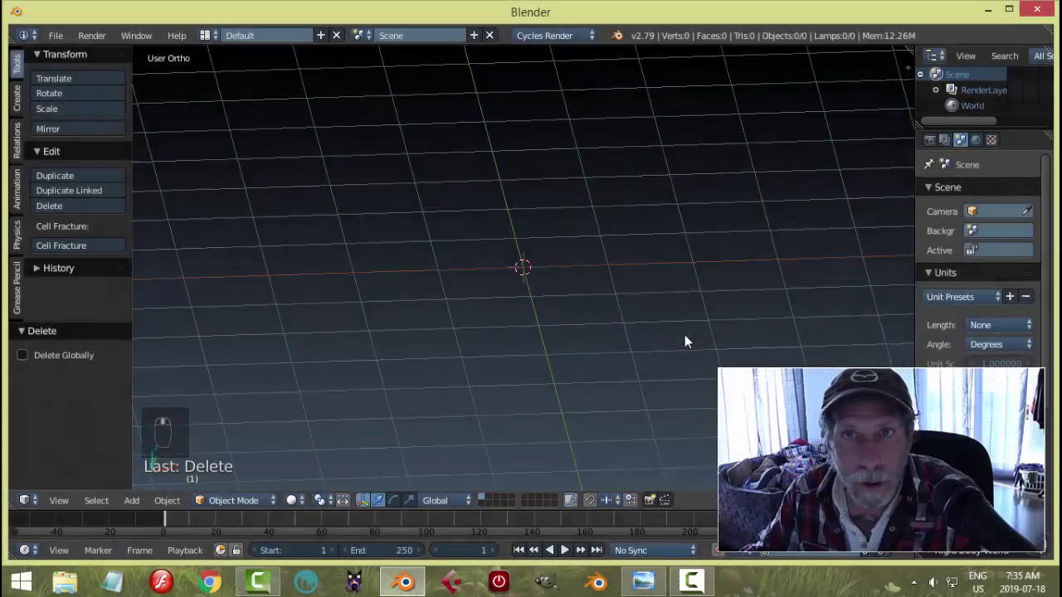
Orbit around the empty scene, then switch to the Top Ortho view
mouse_move(684, 334)
middle_mouse_down()
mouse_move(688, 349)
mouse_move(676, 344)
mouse_move(691, 329)
mouse_move(683, 339)
middle_mouse_up()
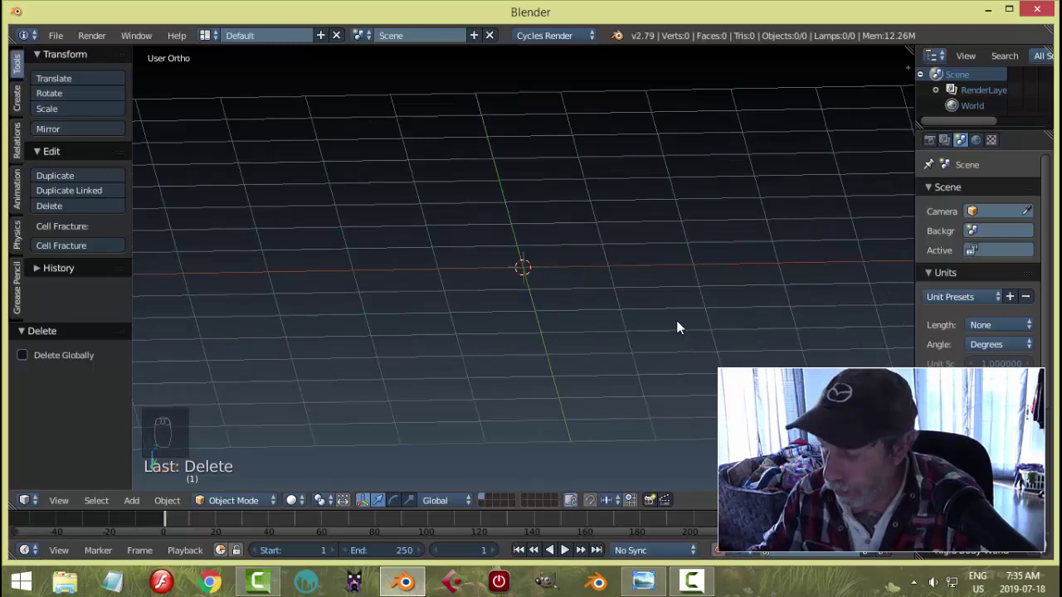
key("KP_7")
Add a plane and extrude it upward in Edit Mode into a box
key("shift+a")
mouse_move(688, 320)
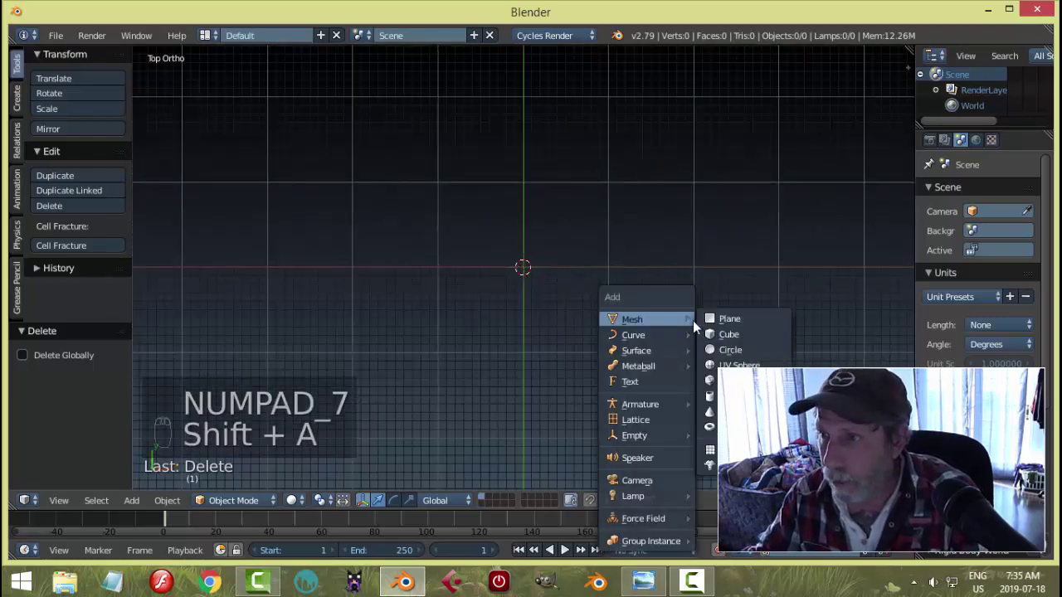
left_click(730, 319)
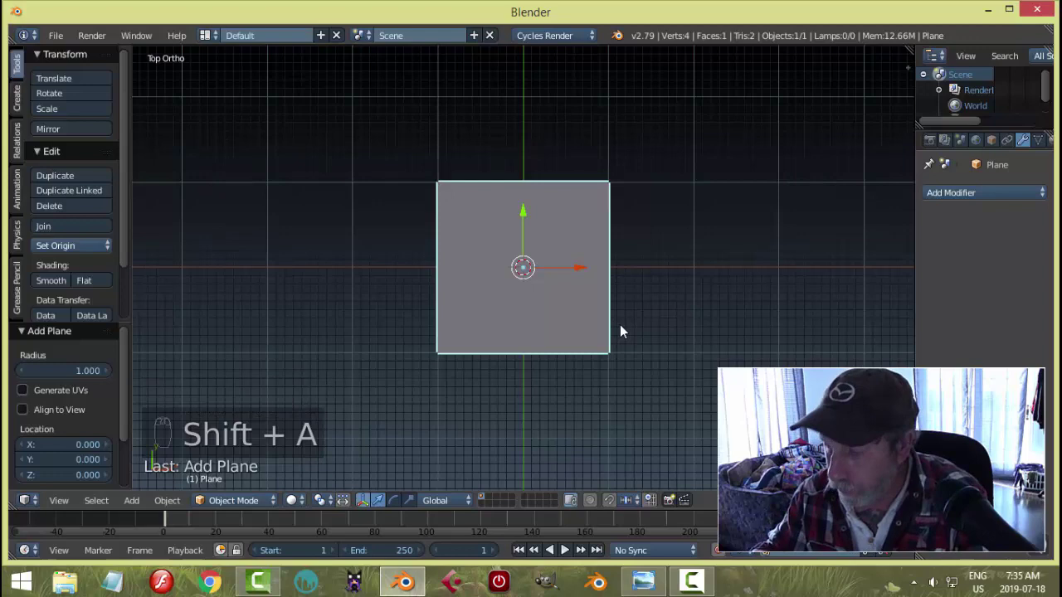
key("KP_1")
key("Tab")
scroll(603, 311, "up", 2)
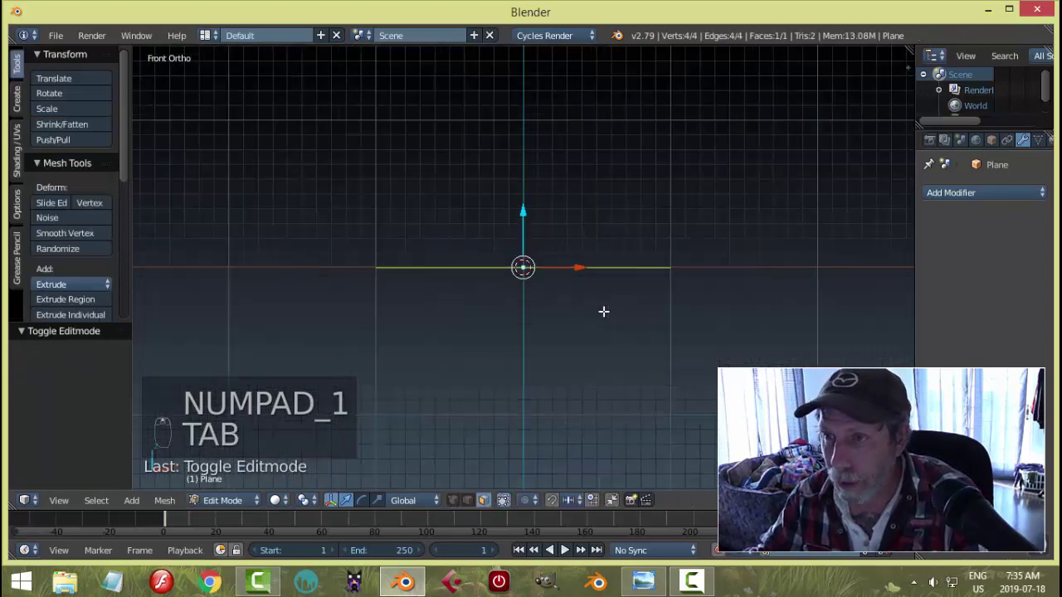
key("e")
right_click(580, 275)
left_click_drag(534, 217, 538, 152)
In edge select, raise the box's left top edge to slant the top
key("a")
middle_click_drag(709, 201, 689, 234)
key("ctrl+Tab")
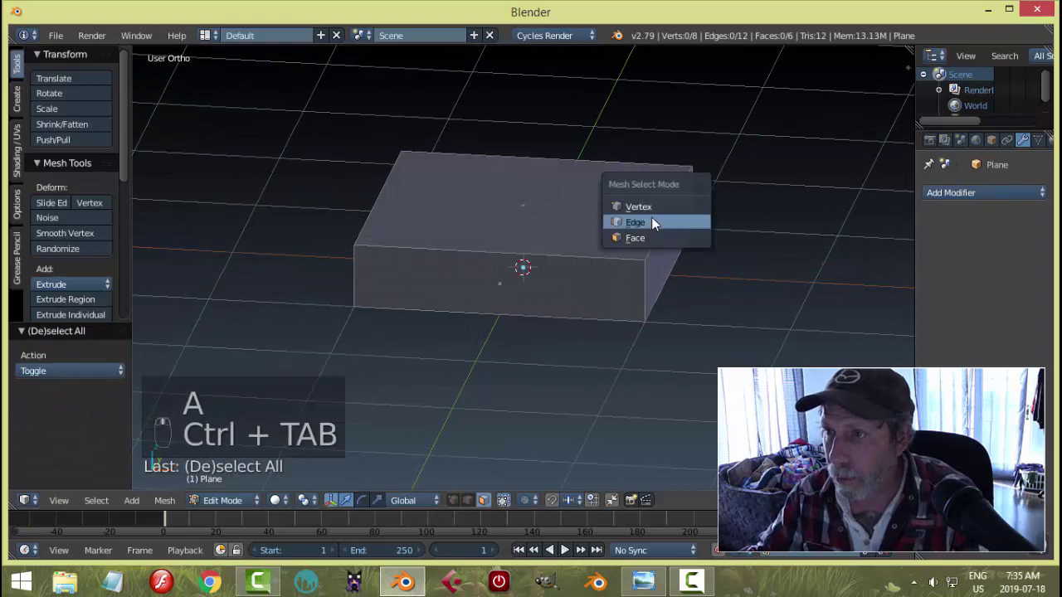
left_click(654, 221)
right_click(374, 196)
key("KP_1")
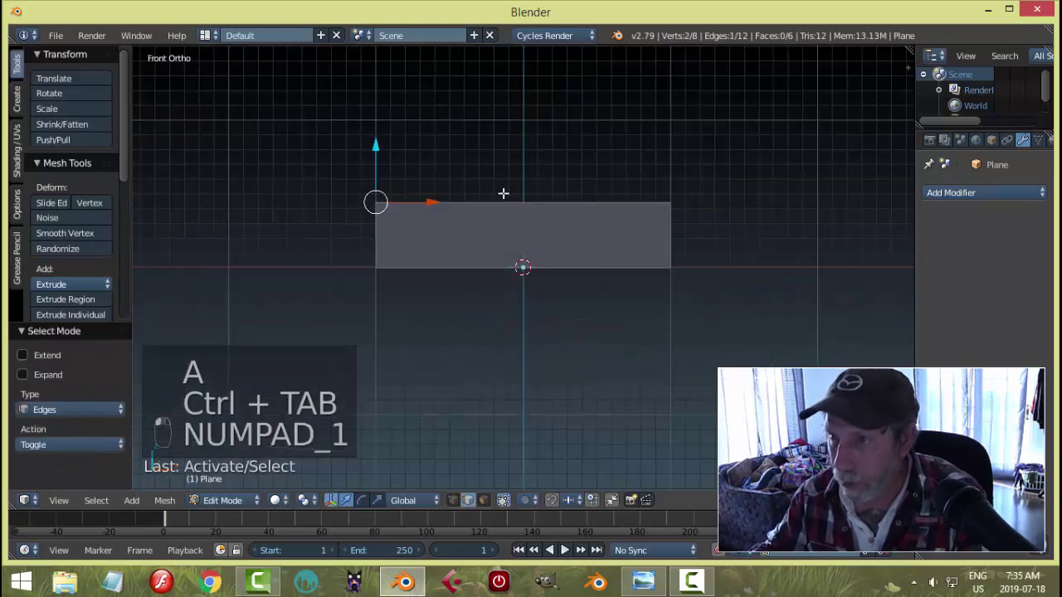
left_click_drag(375, 146, 393, 92)
Select the slanted top face and extrude it 0.257 upward
middle_click_drag(637, 155, 655, 185)
key("a")
key("a")
key("ctrl+Tab")
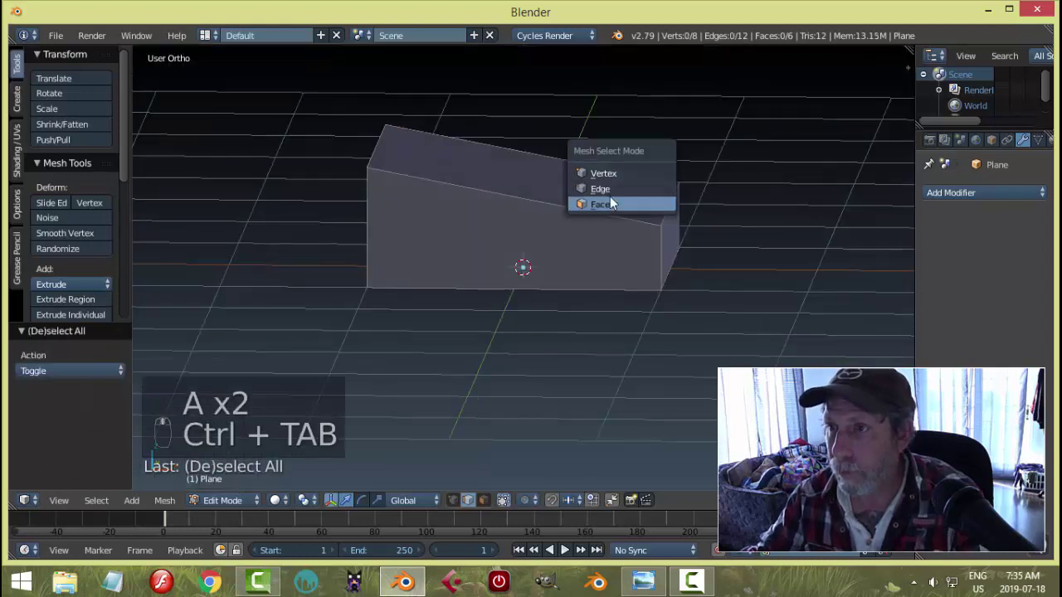
left_click(610, 201)
right_click(604, 188)
key("e")
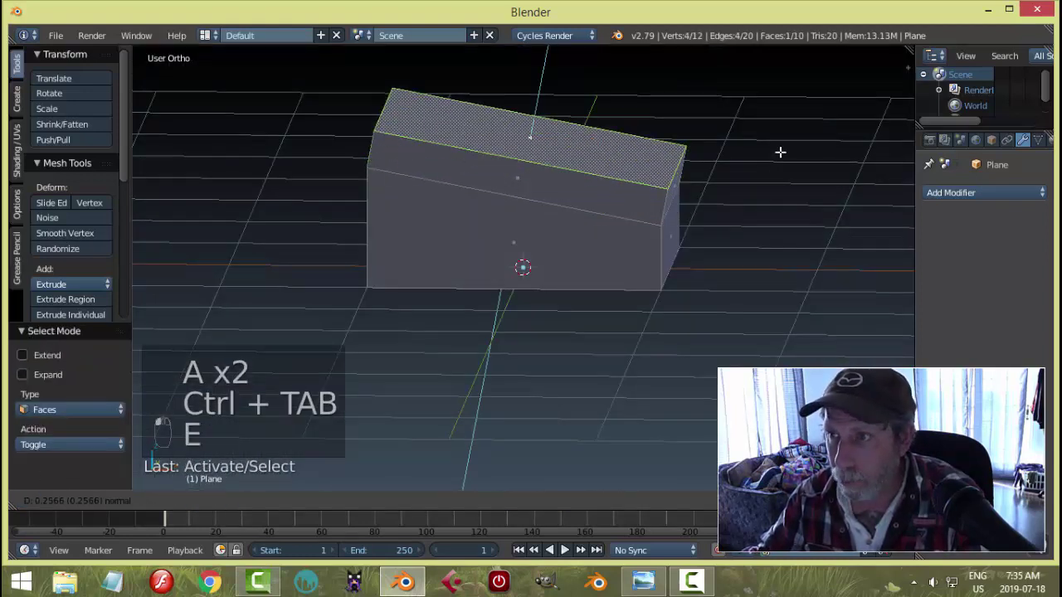
left_click(780, 151)
In front wireframe view, scale the right-side vertices to 0 on X to line them up
key("KP_1")
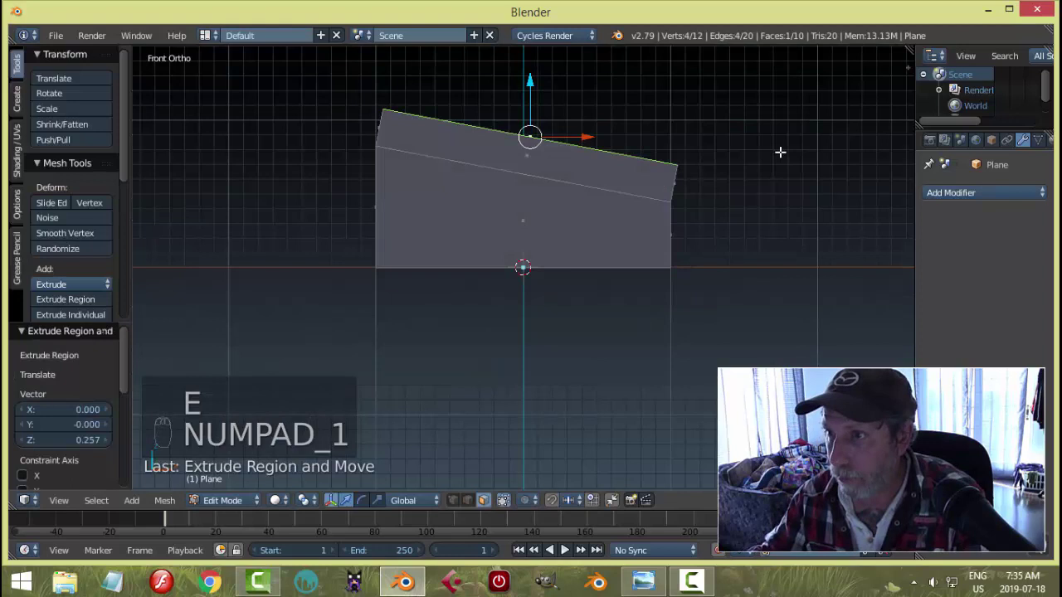
key("a")
key("a")
key("z")
left_click(865, 155)
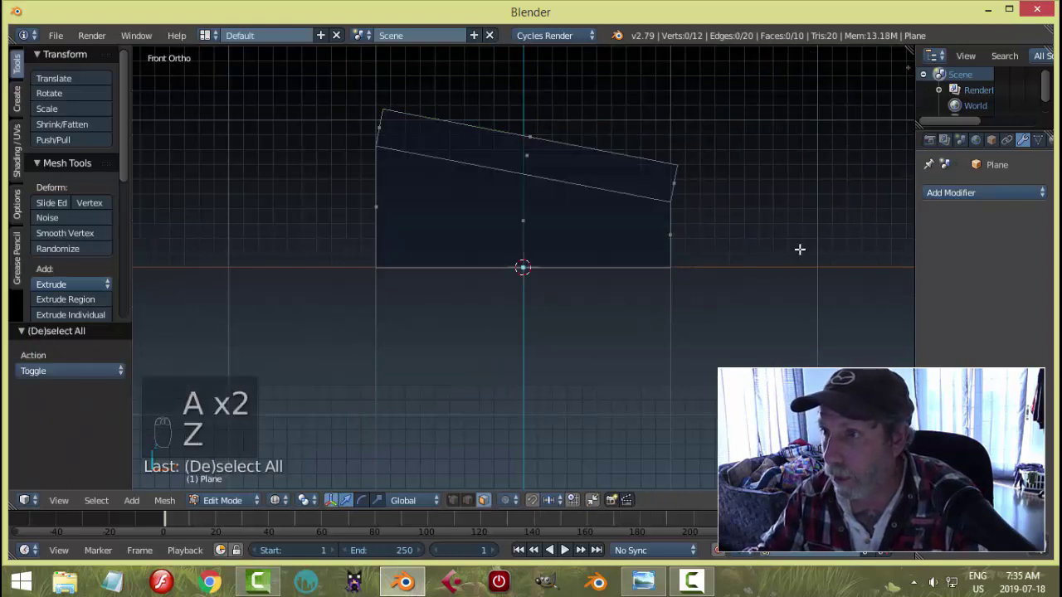
key("b")
left_click_drag(719, 239, 663, 120)
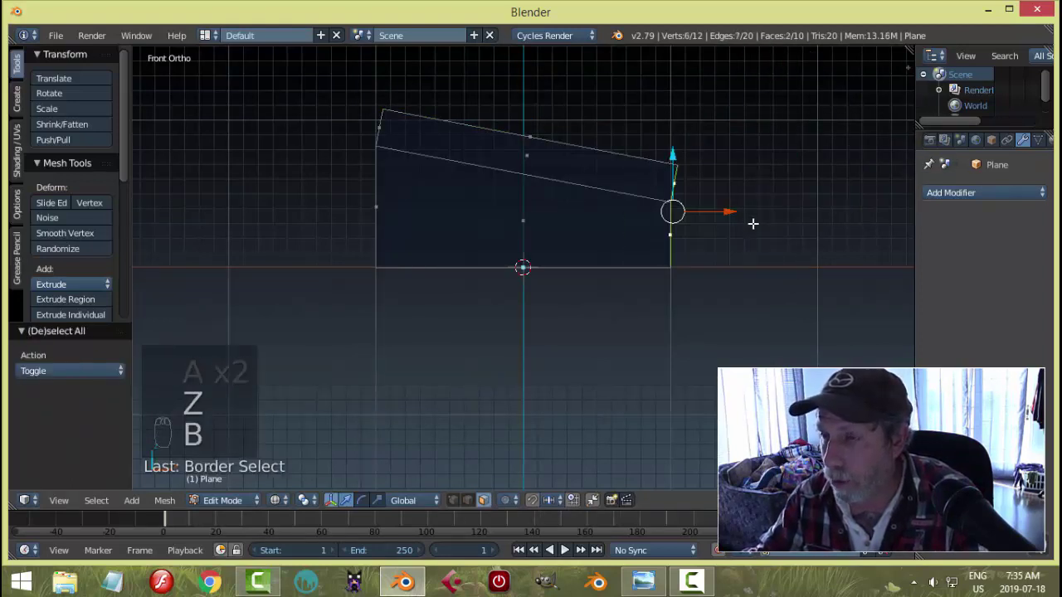
key("s")
key("x")
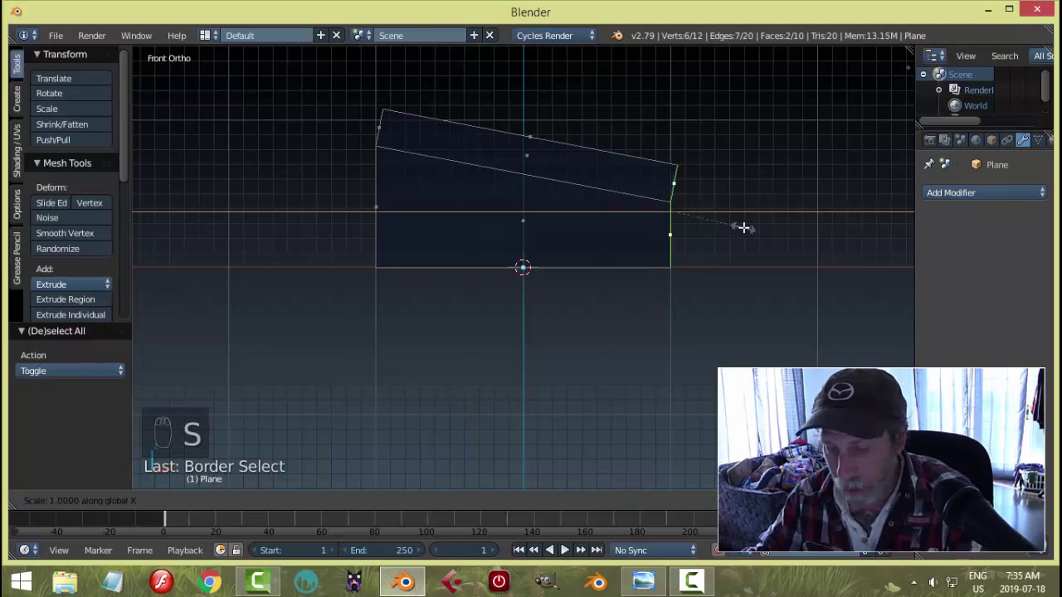
key("0")
key("Return")
Back in Solid shading, inset the top face by about 0.1 and extrude the inner panel
key("a")
middle_click_drag(743, 227, 729, 239)
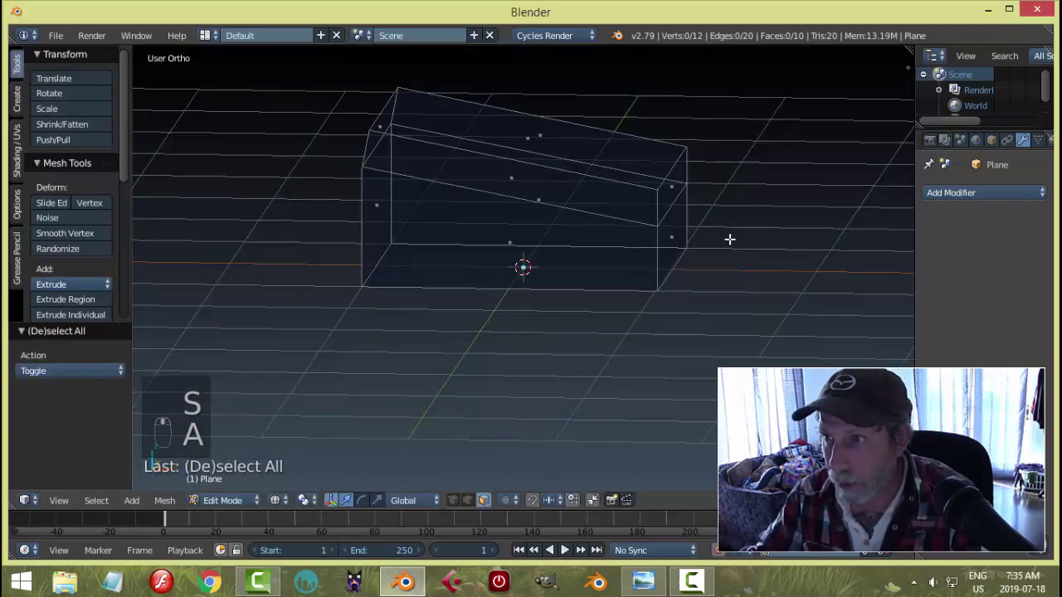
key("z")
key("ctrl+Tab")
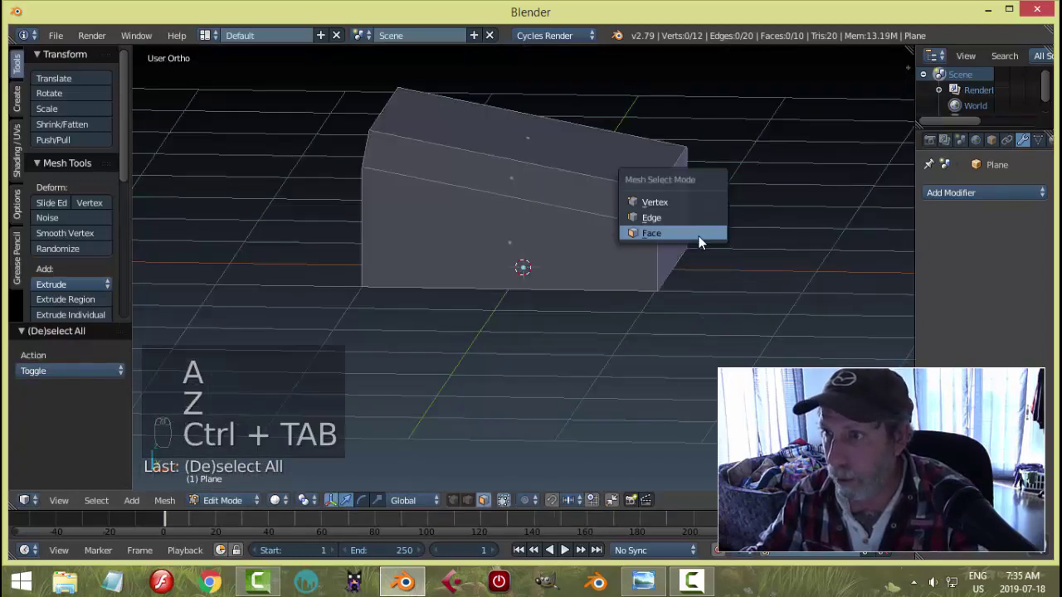
right_click(609, 149)
middle_click_drag(720, 152, 583, 173)
key("i")
left_click(747, 197)
key("e")
left_click(730, 199)
Select the extruded inner top face and orbit around to inspect the box
key("a")
right_click(547, 137)
middle_click_drag(652, 166, 771, 148)
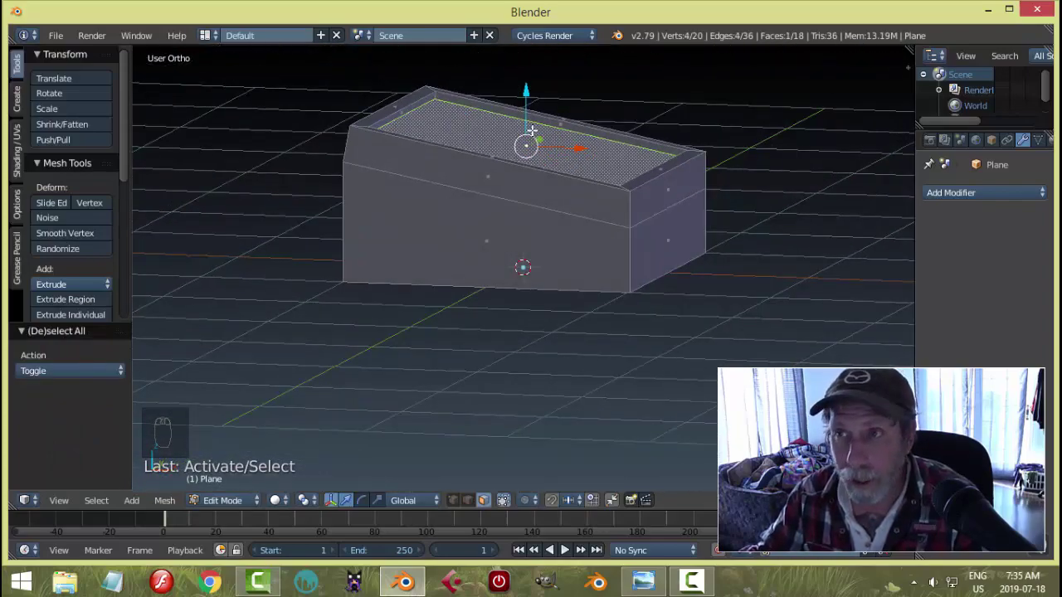
middle_click_drag(496, 115, 465, 142)
scroll(679, 178, "down", 3)
middle_click_drag(646, 223, 609, 316)
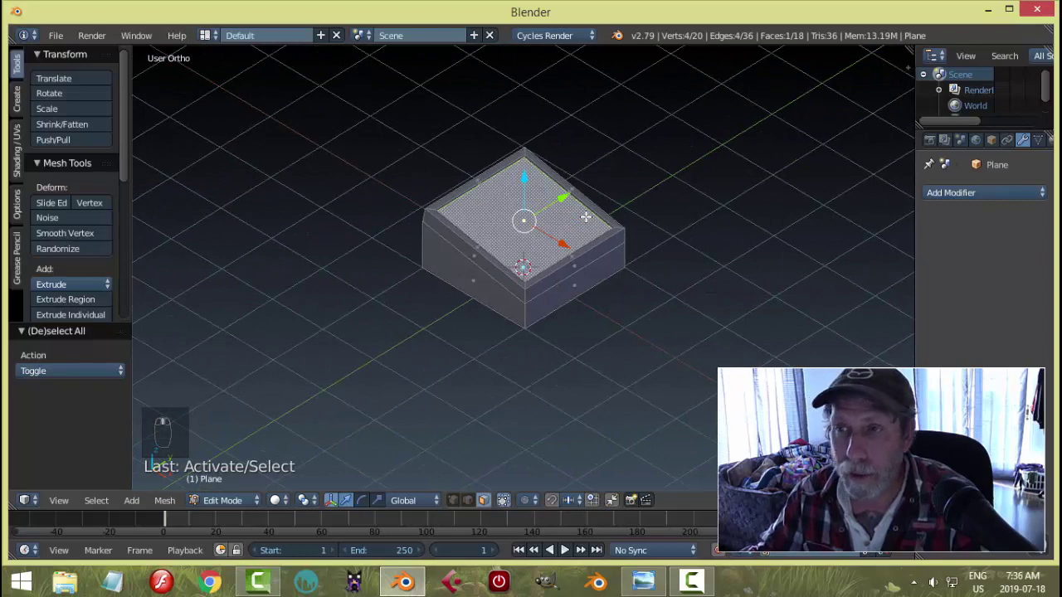
middle_click_drag(585, 217, 647, 187)
scroll(646, 191, "up", 3)
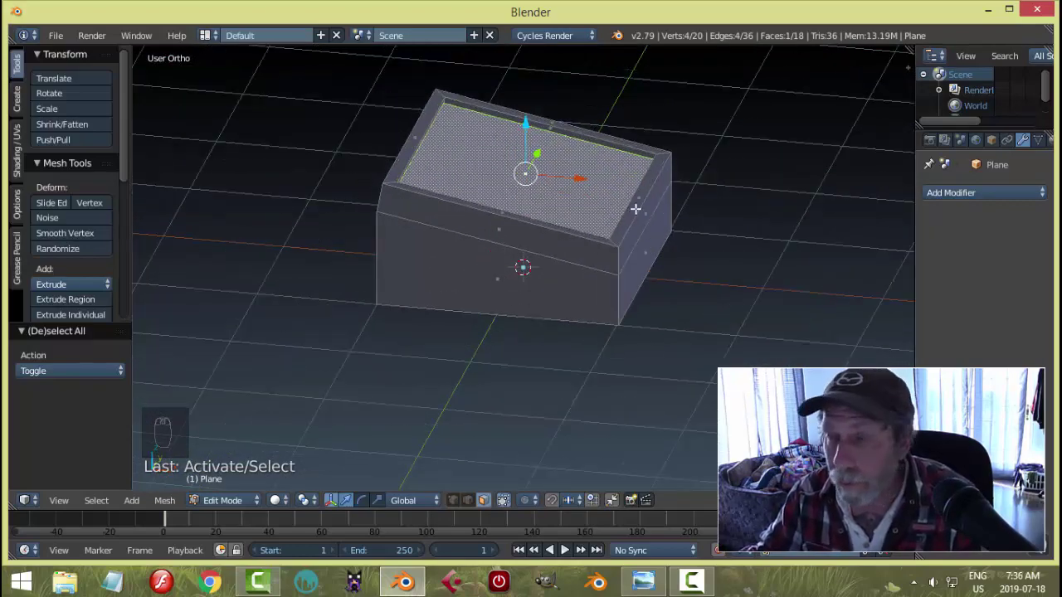
Snap the 3D cursor to the centre of the box's inner top face
middle_click_drag(635, 209, 623, 188)
key("a")
key("Tab")
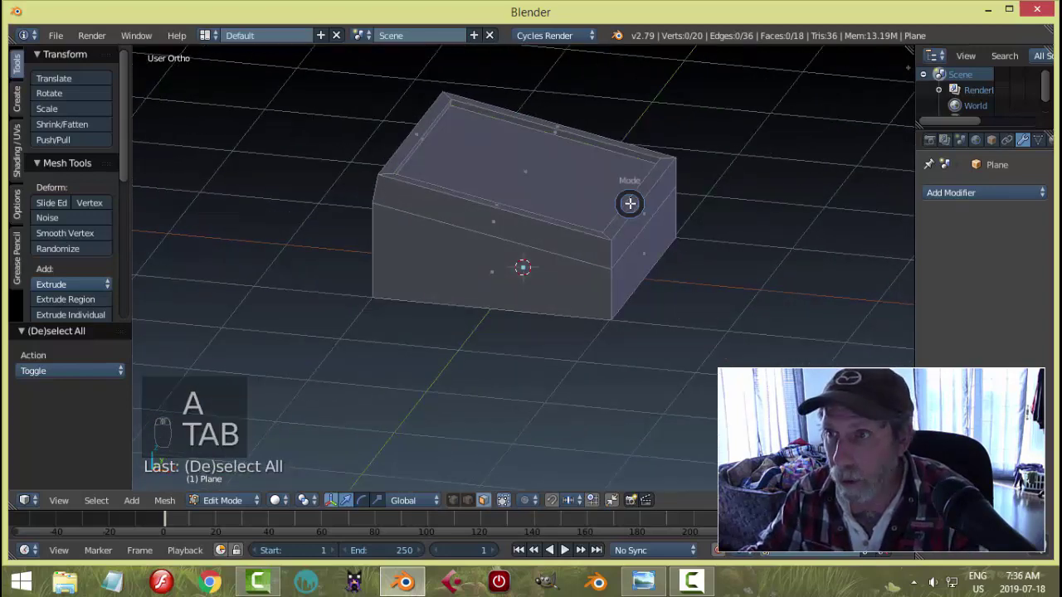
right_click(561, 188)
right_click(562, 188)
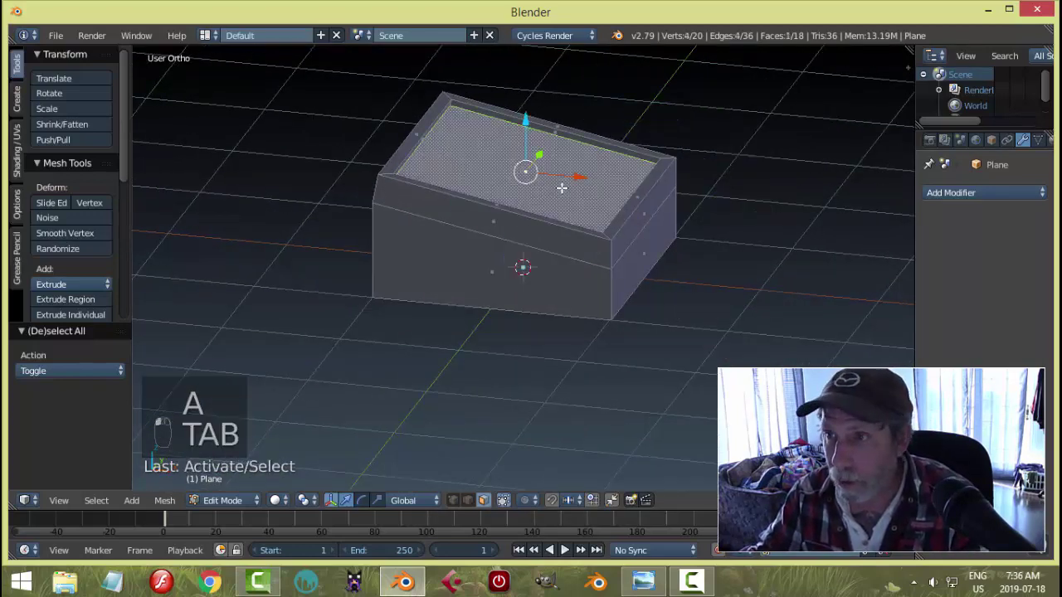
key("shift+s")
left_click(479, 258)
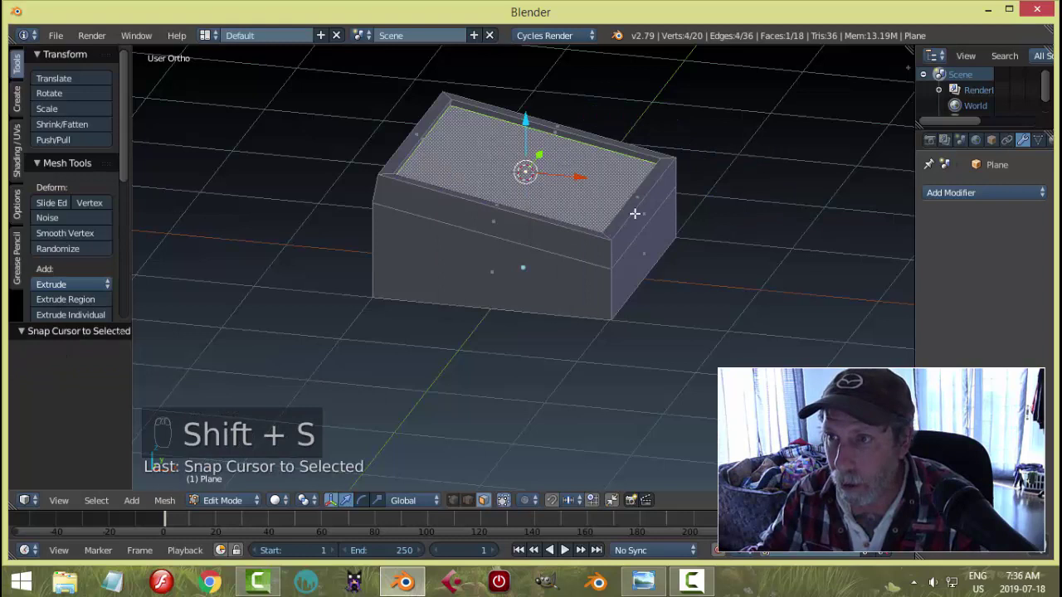
key("a")
key("Tab")
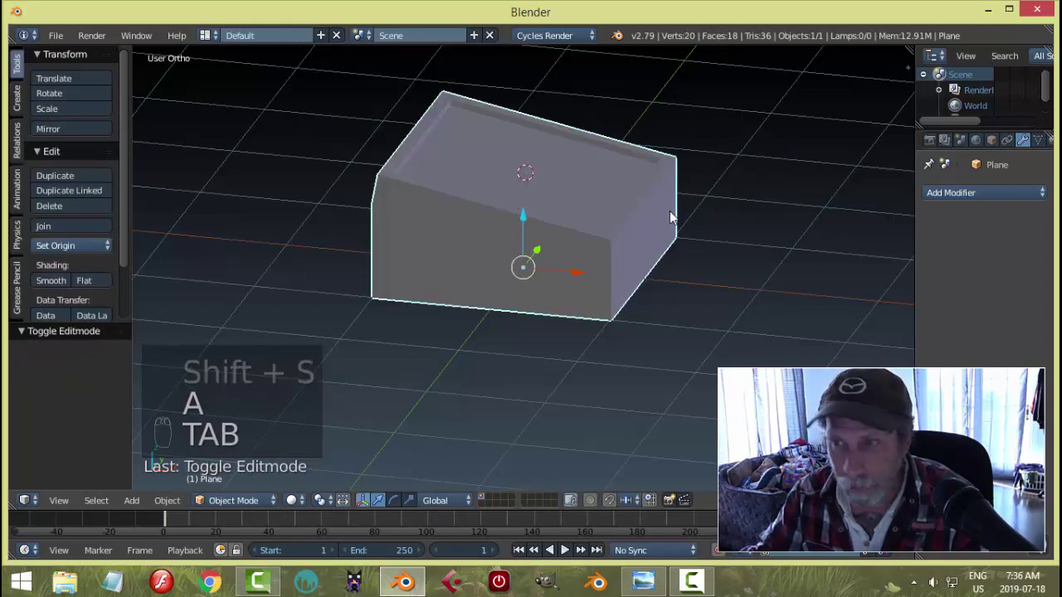
Add a cylinder at the cursor and scale its mesh to 0.725
key("shift+a")
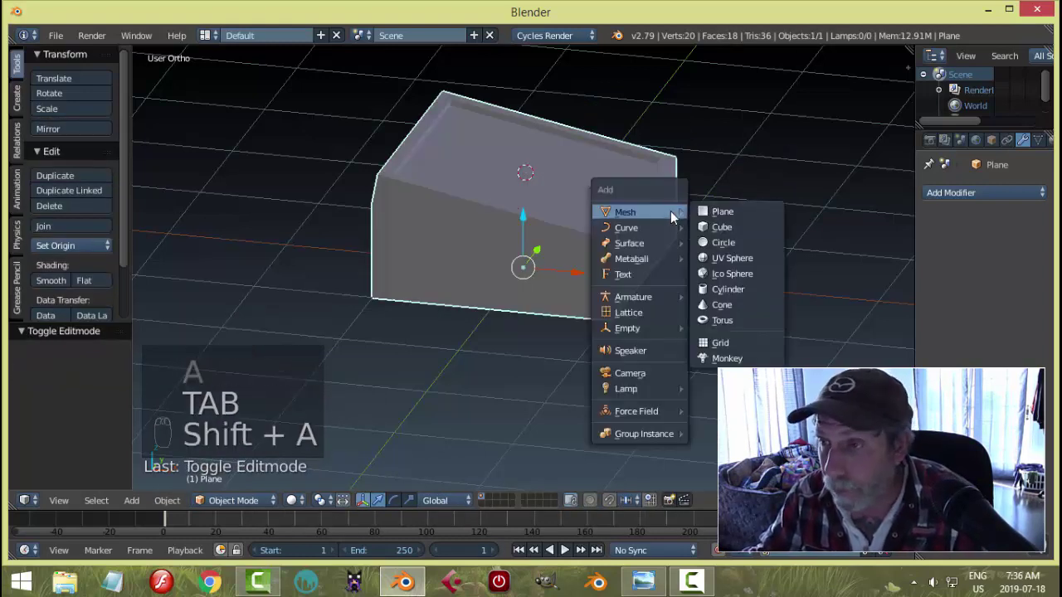
left_click(727, 289)
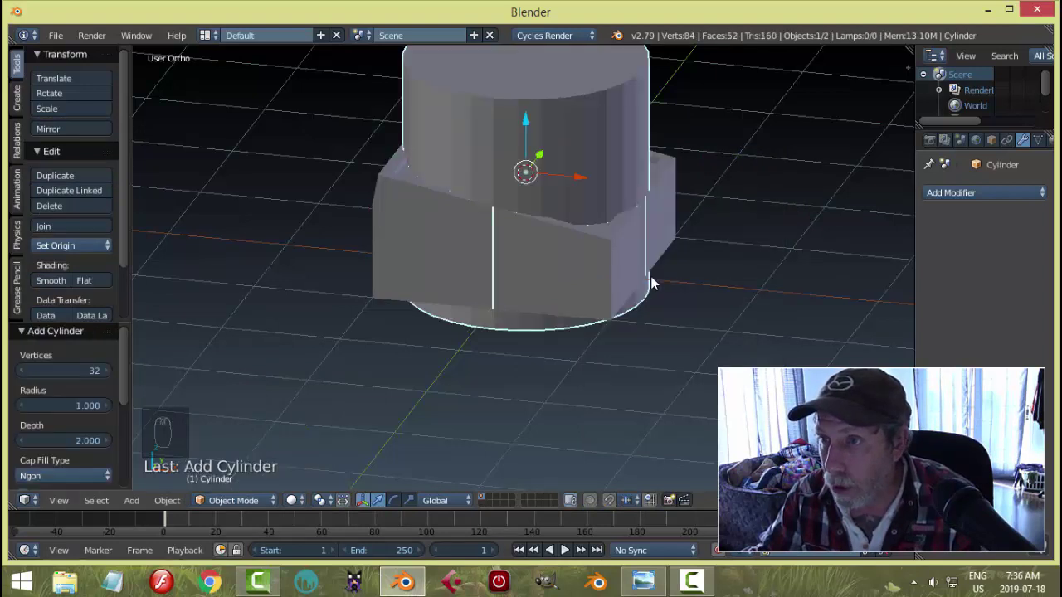
key("Tab")
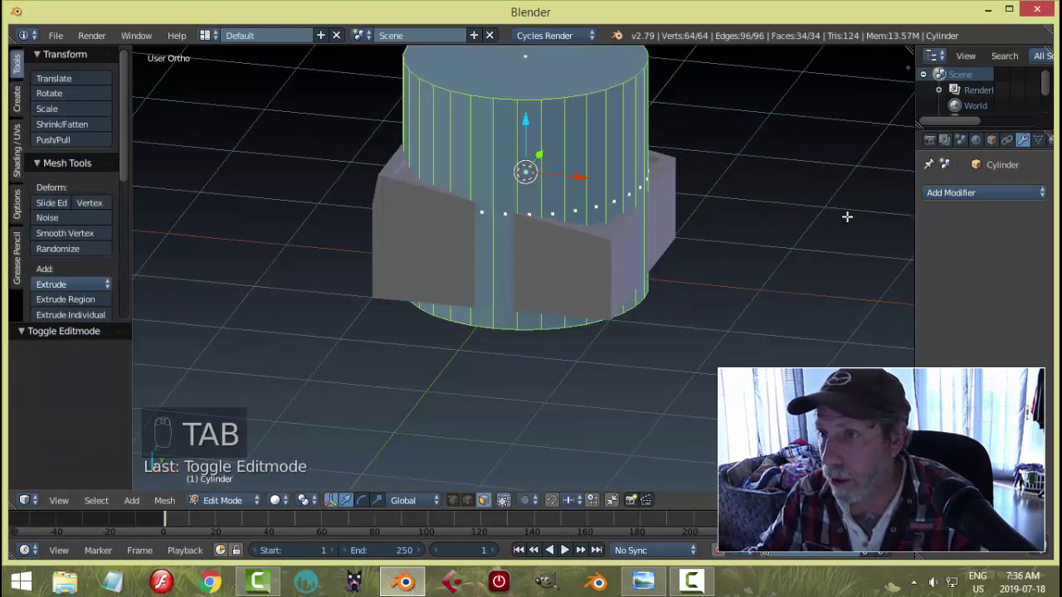
key("s")
left_click(754, 220)
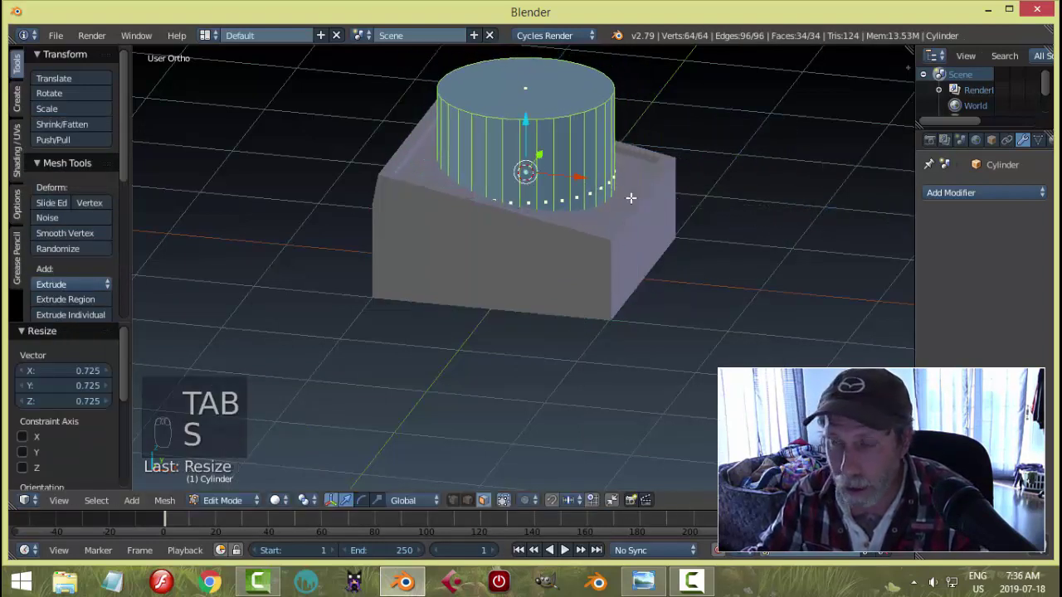
key("a")
key("Tab")
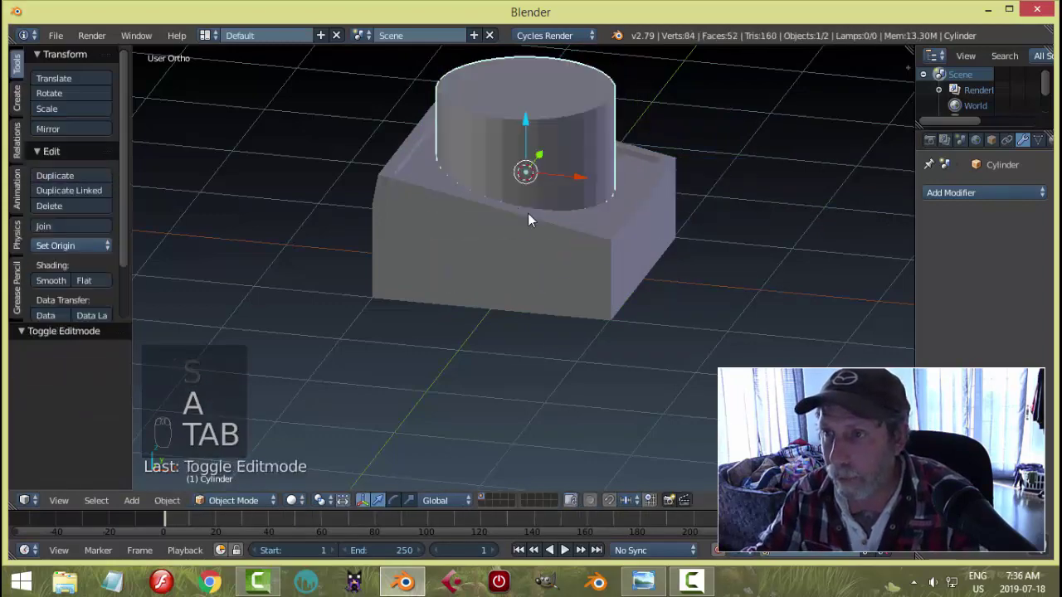
In wireframe, lower the cylinder 0.204 along Z into the box's top
mouse_move(517, 213)
middle_mouse_down()
mouse_move(607, 202)
mouse_move(599, 196)
middle_mouse_up()
key("z")
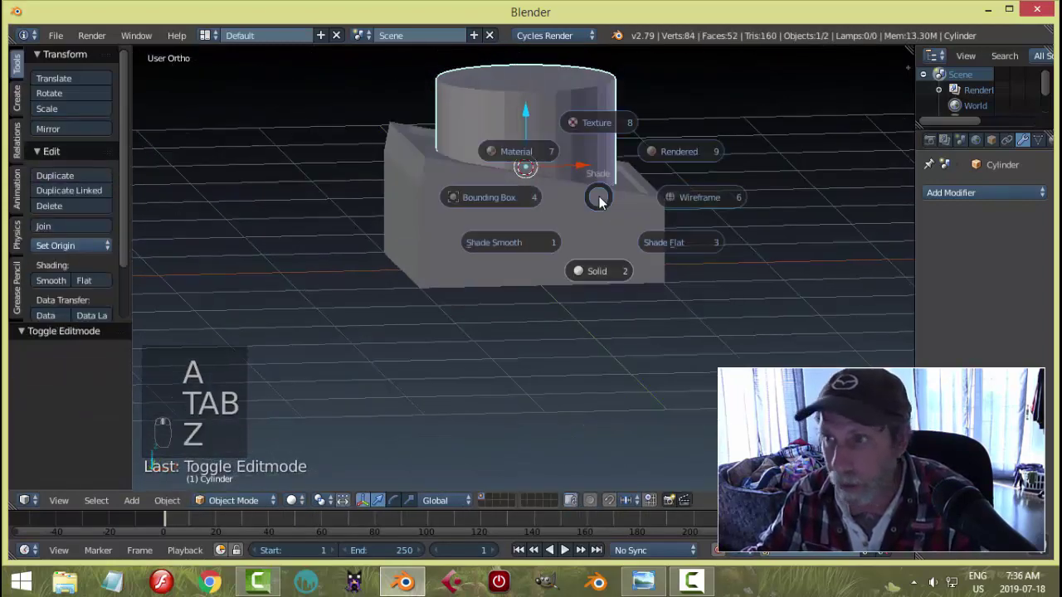
left_click(686, 201)
mouse_move(686, 201)
middle_mouse_down()
mouse_move(633, 223)
mouse_move(668, 214)
mouse_move(568, 180)
middle_mouse_up()
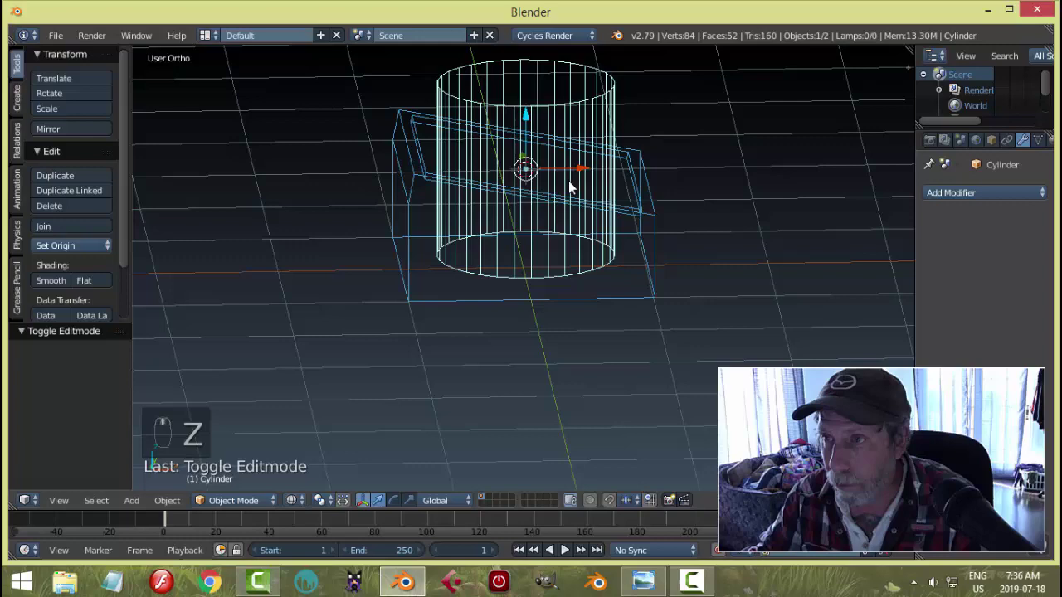
scroll(529, 160, "down", 3)
mouse_move(528, 160)
left_mouse_down()
mouse_move(543, 102)
mouse_move(545, 113)
mouse_move(525, 123)
mouse_move(581, 145)
left_mouse_up()
key("z")
left_click(674, 244)
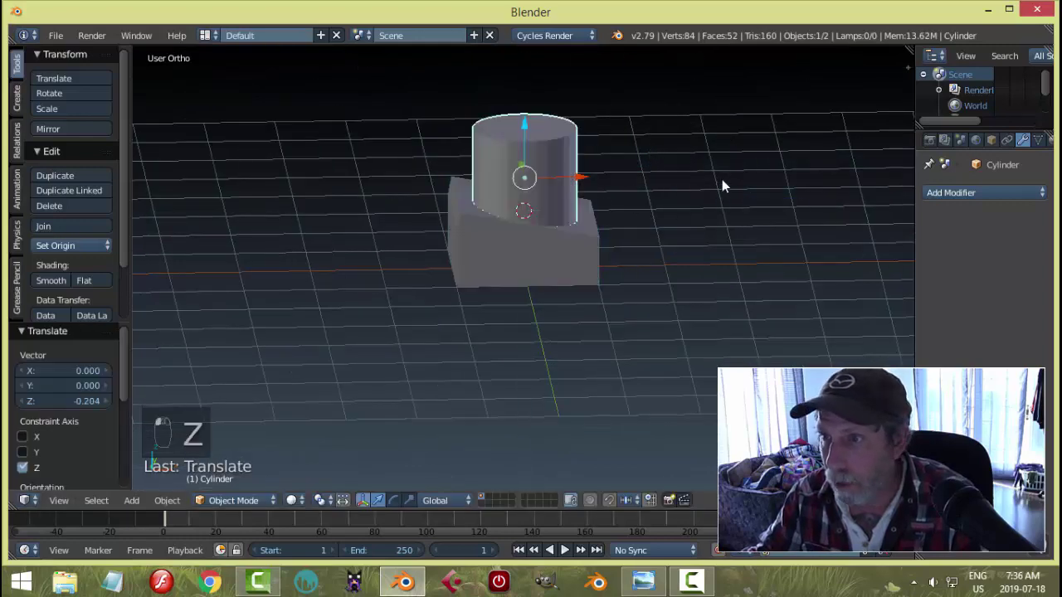
mouse_move(722, 182)
middle_mouse_down()
mouse_move(654, 227)
mouse_move(677, 214)
mouse_move(695, 227)
mouse_move(659, 262)
middle_mouse_up()
scroll(659, 262, "up", 2)
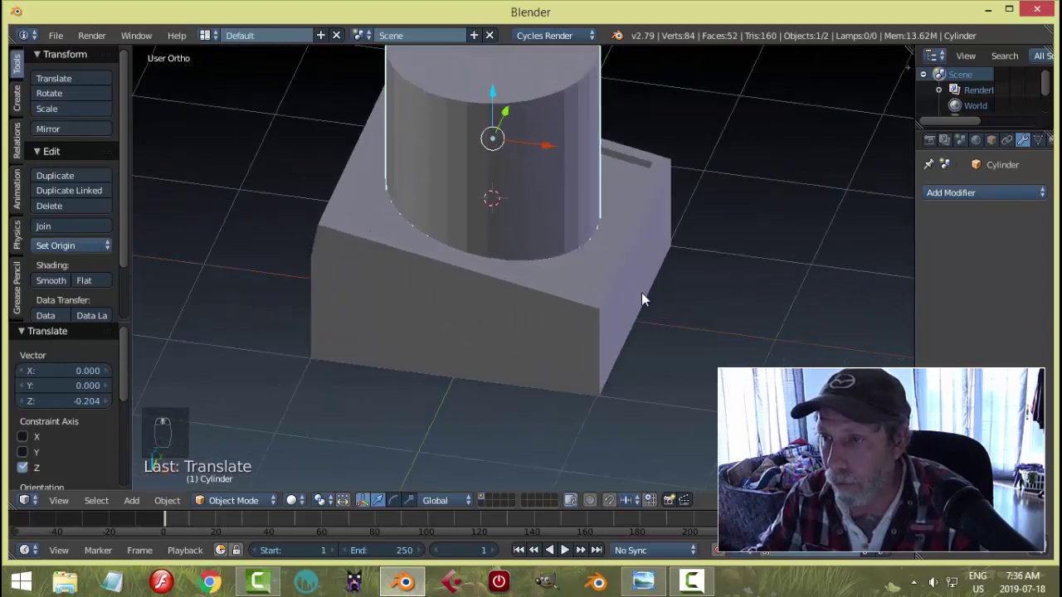
scroll(523, 176, "down", 2)
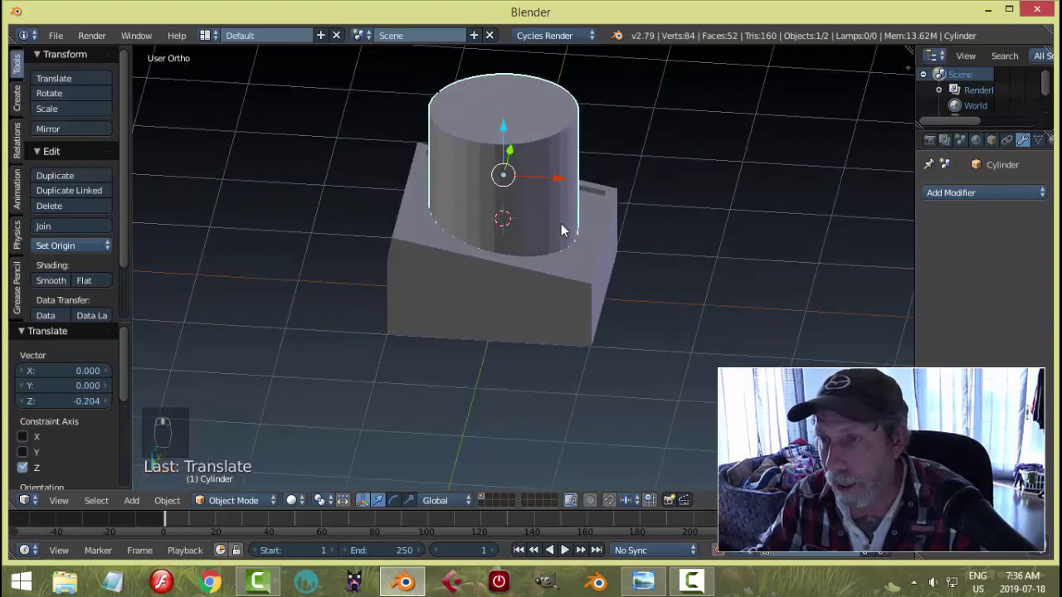
scroll(625, 224, "down", 1)
Set snapping to Face with Align Rotation to Target enabled
key("r")
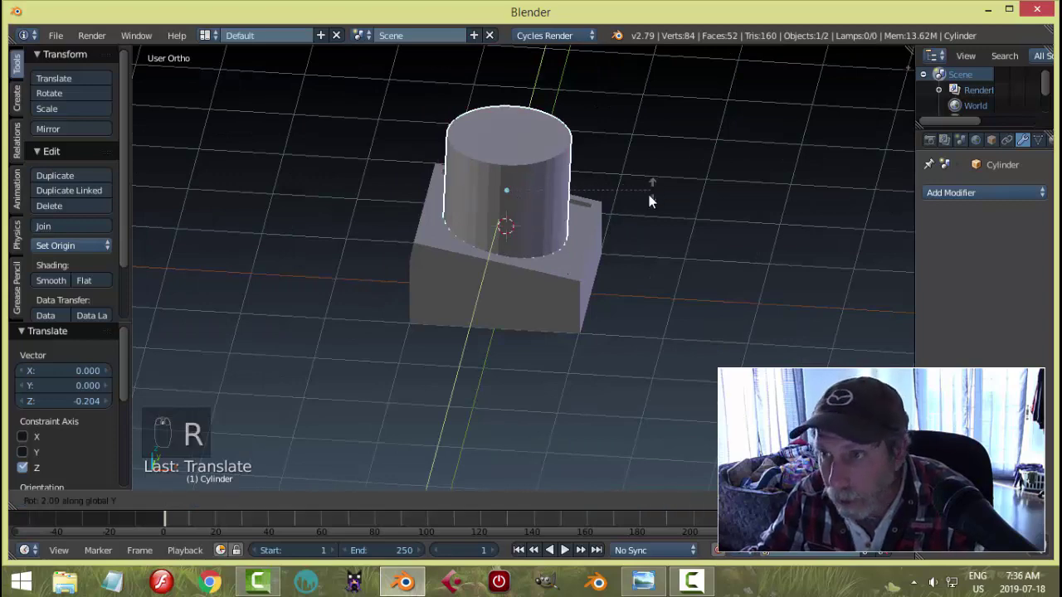
right_click(650, 199)
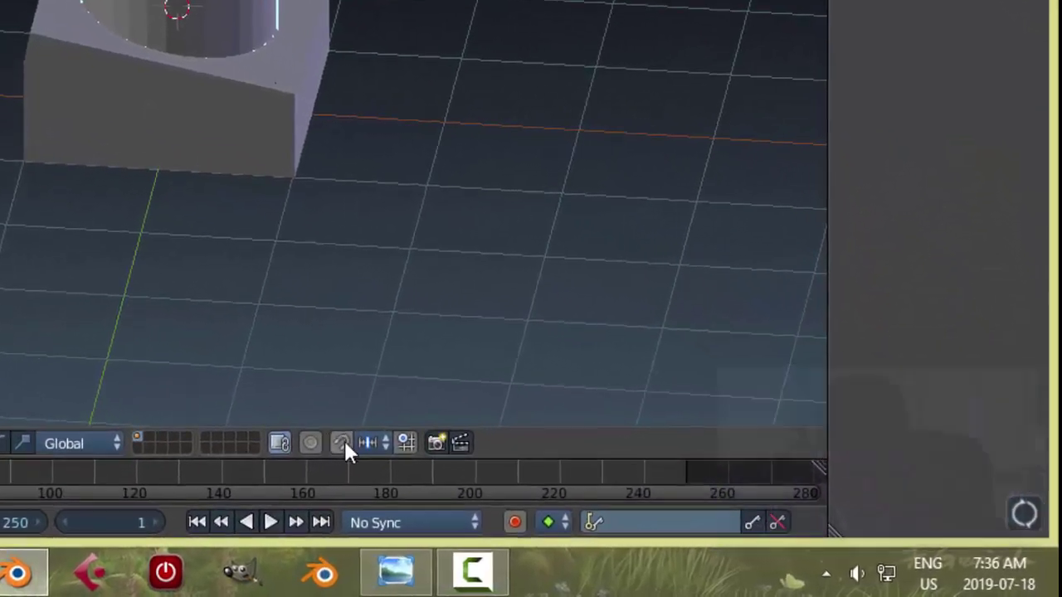
left_click(355, 440)
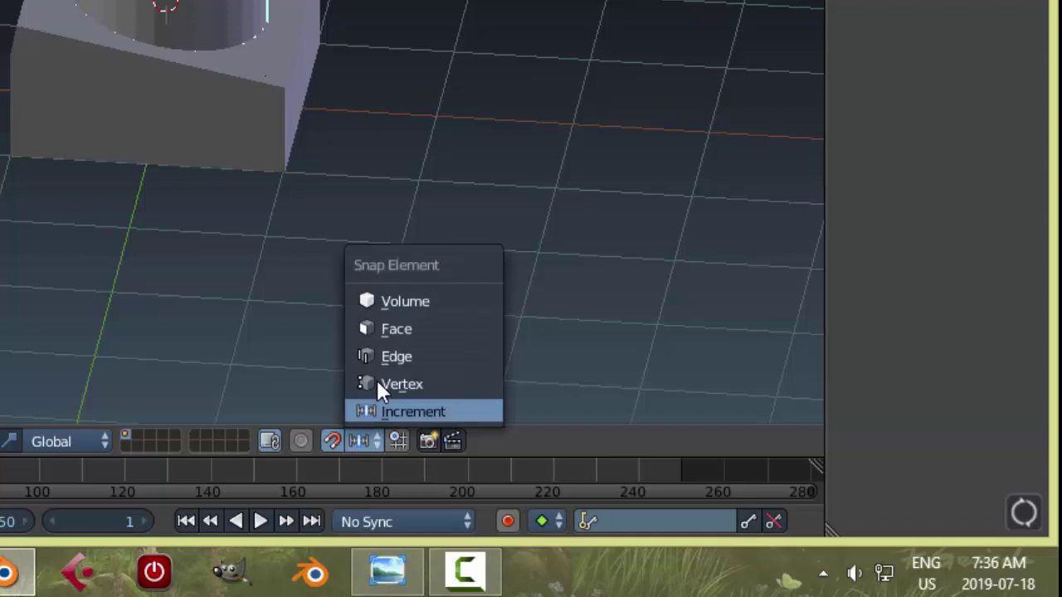
left_click(386, 330)
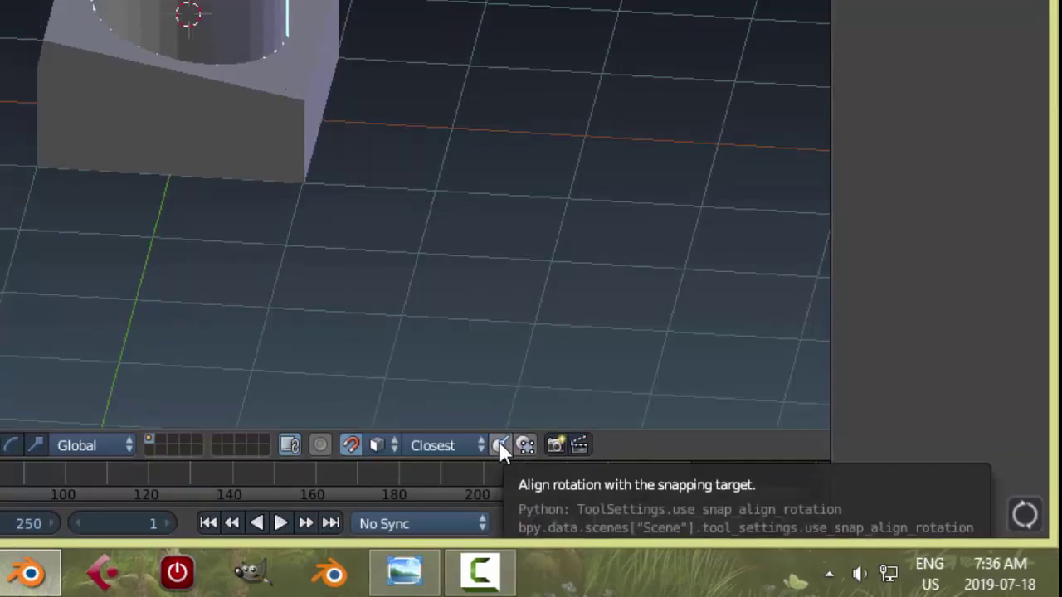
left_click(485, 440)
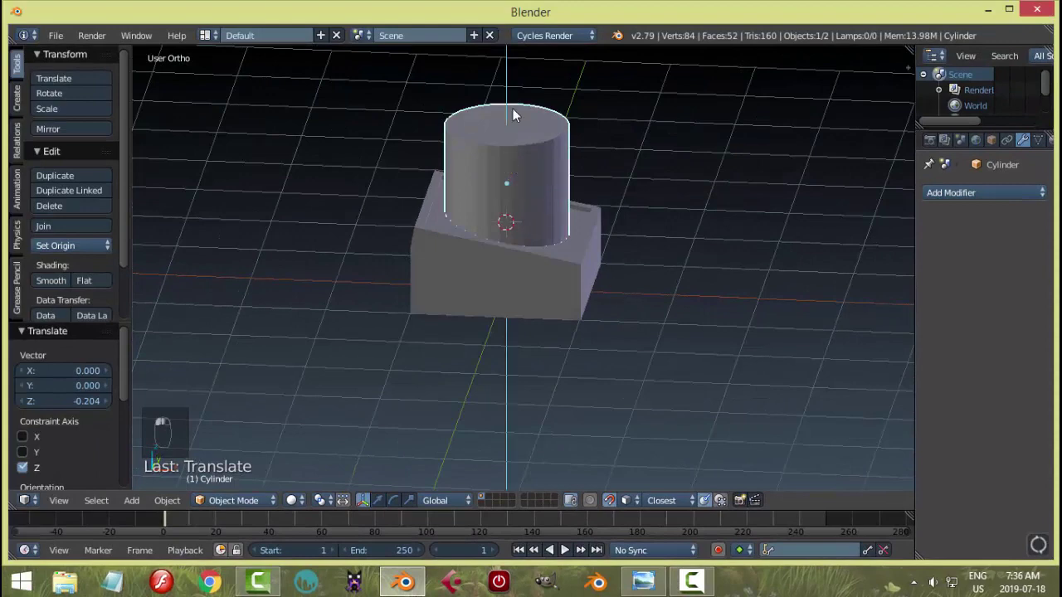
Snap the cylinder onto the slanted top face so it tilts to match
key("g")
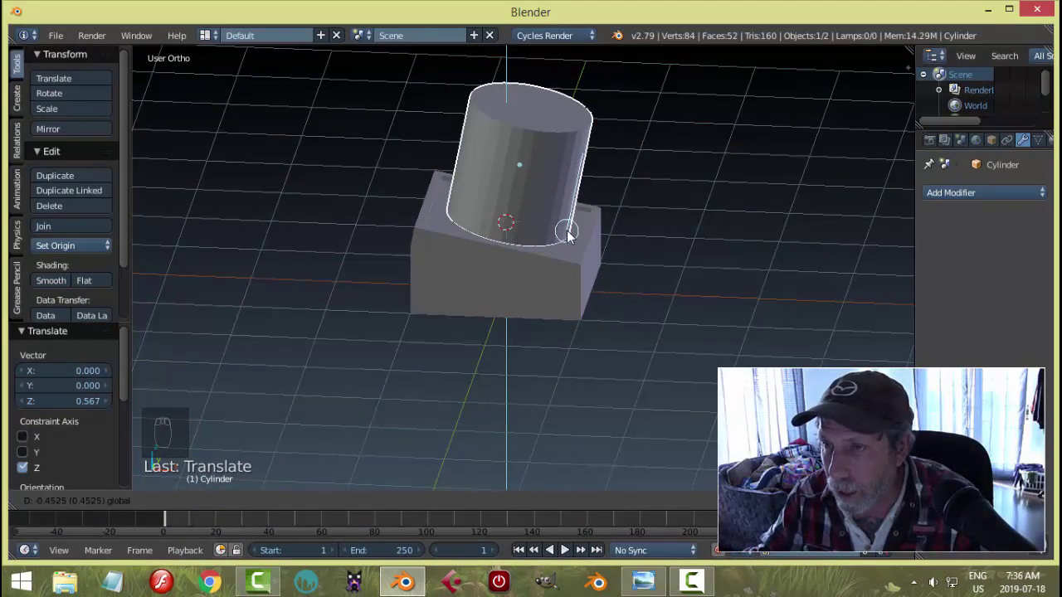
left_click(567, 235)
middle_click_drag(670, 255, 623, 222)
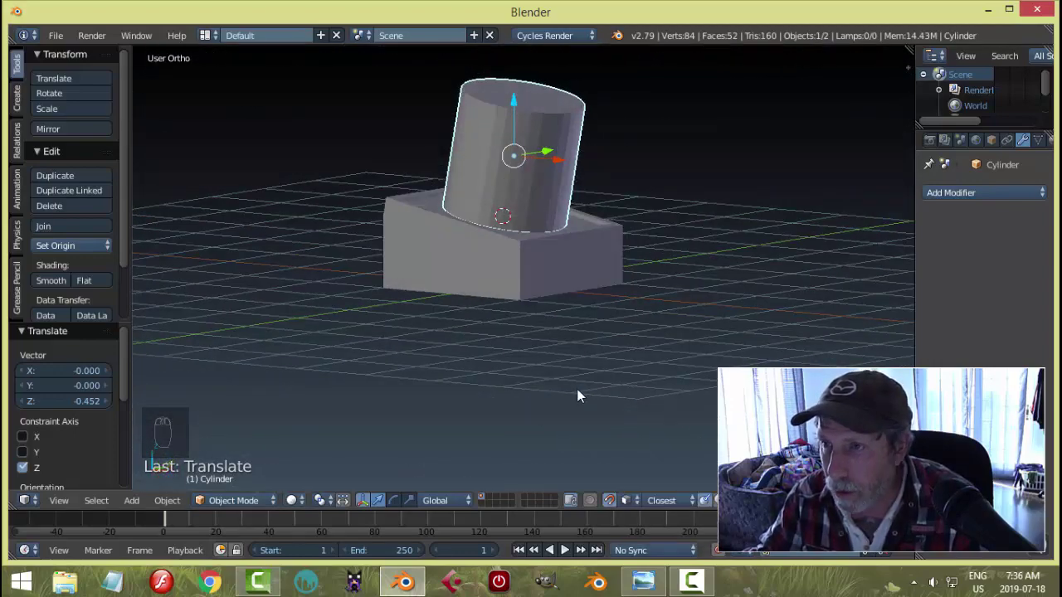
key("KP_1")
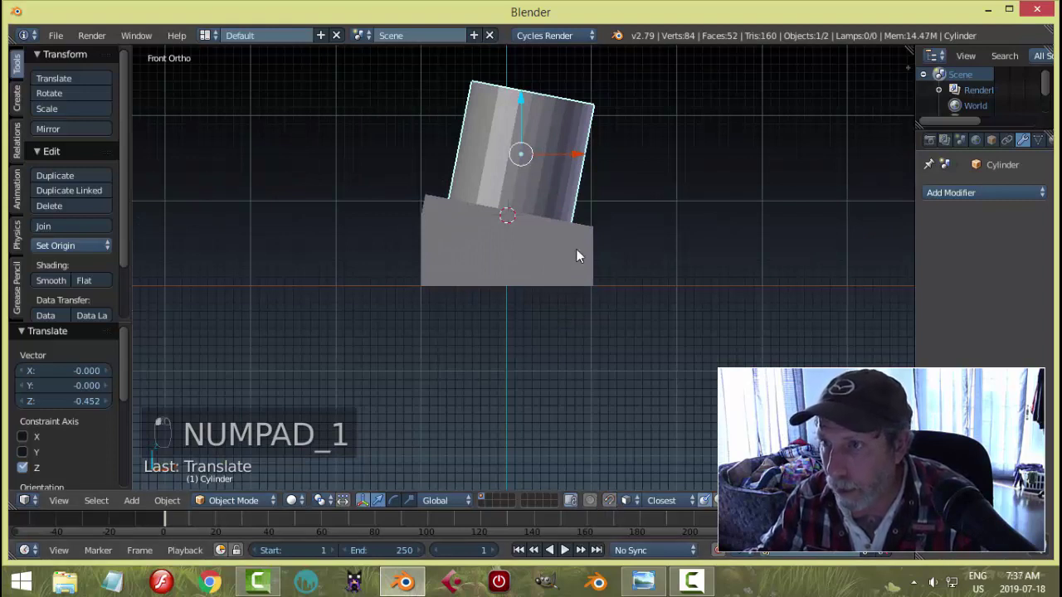
With Normal transform orientation, slide the cylinder -0.135 along its own Z into the slanted top
left_click(440, 504)
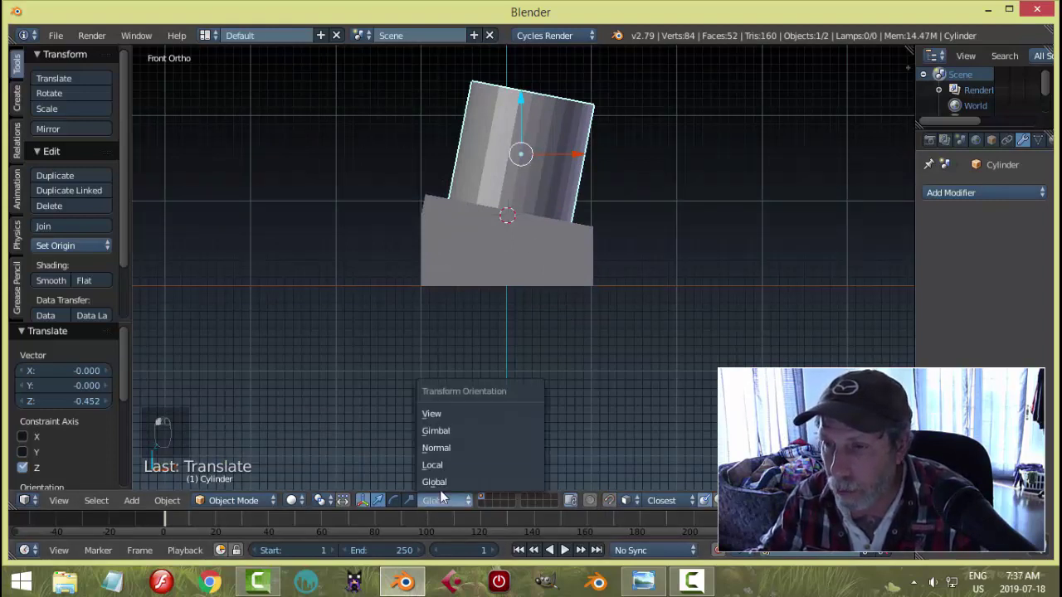
left_click(446, 448)
middle_click_drag(593, 330, 589, 344)
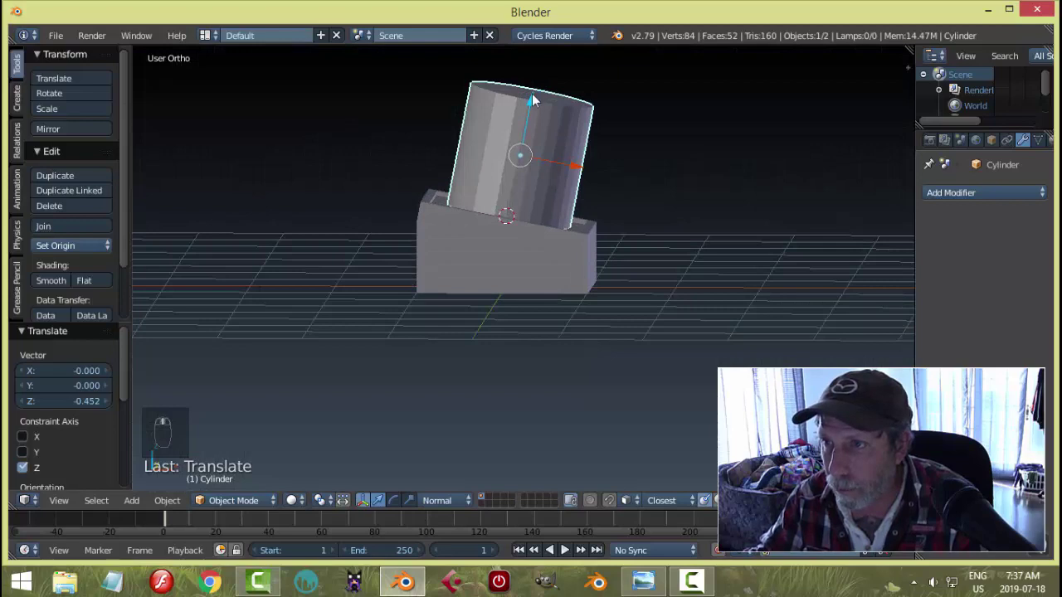
left_click_drag(532, 94, 527, 108)
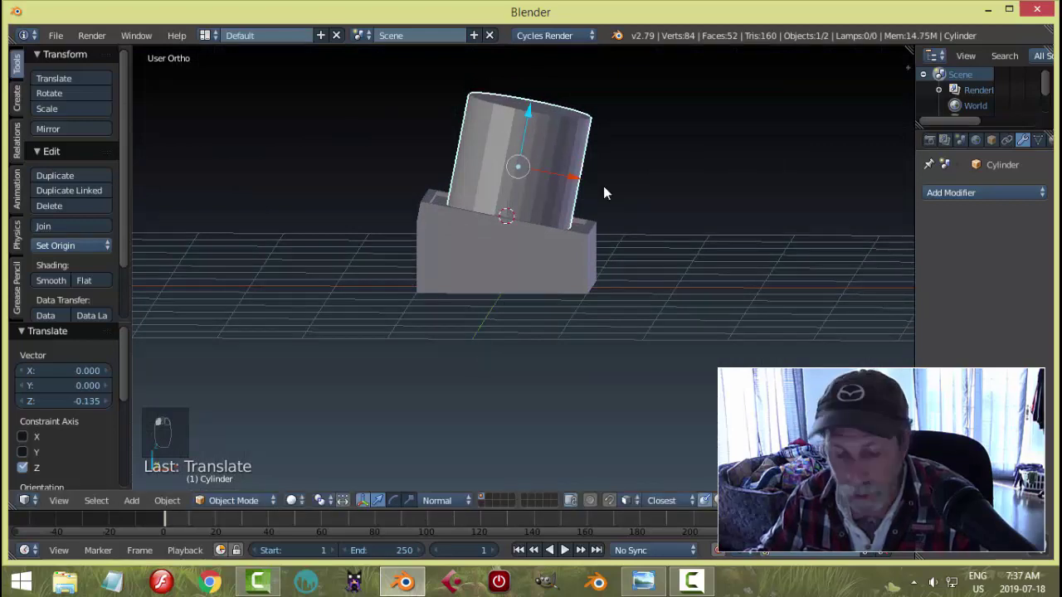
key("z")
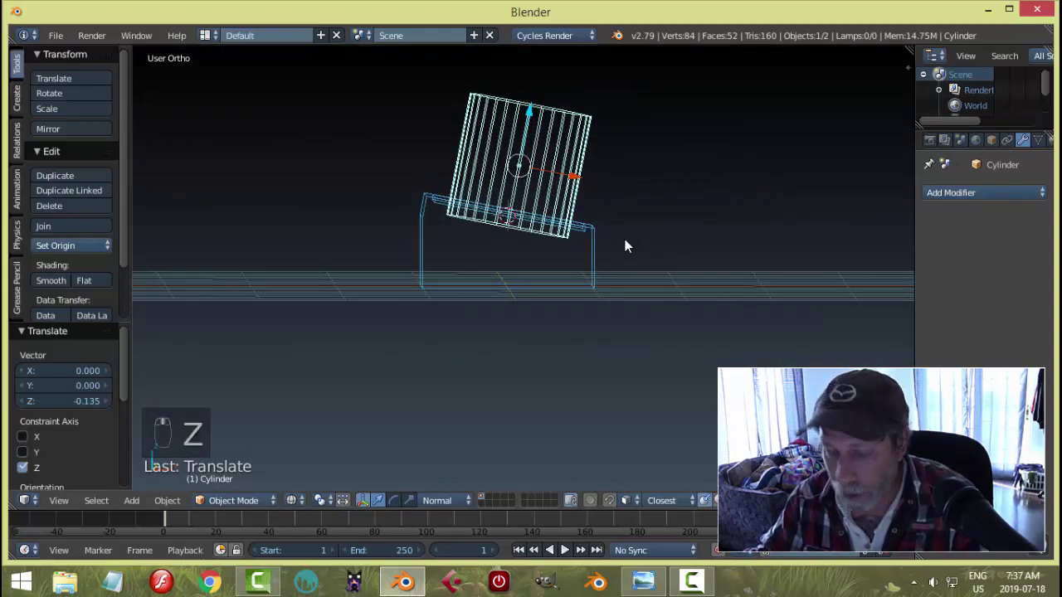
key("z")
left_click(630, 329)
middle_click_drag(631, 330, 605, 325)
scroll(597, 319, "up", 2)
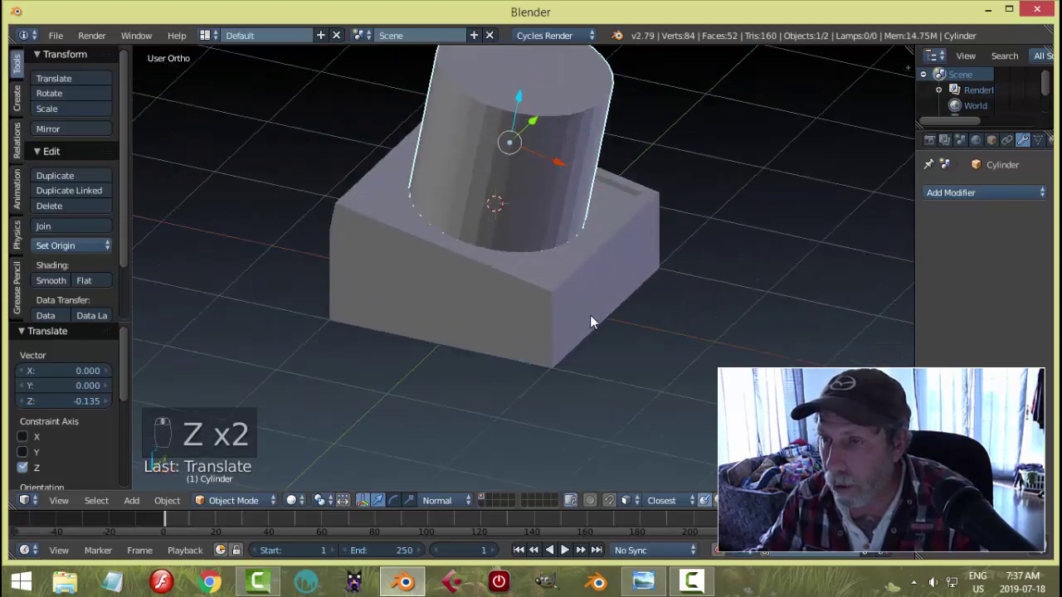
Give the box a Bevel modifier with 2 segments and width 0.014
right_click(590, 315)
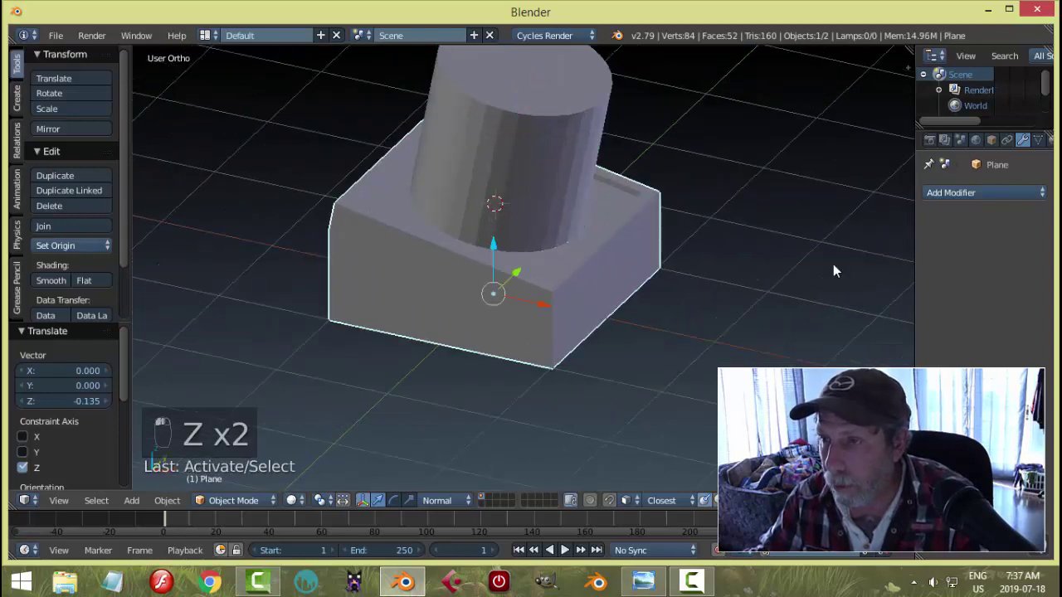
left_click(969, 192)
left_click(761, 248)
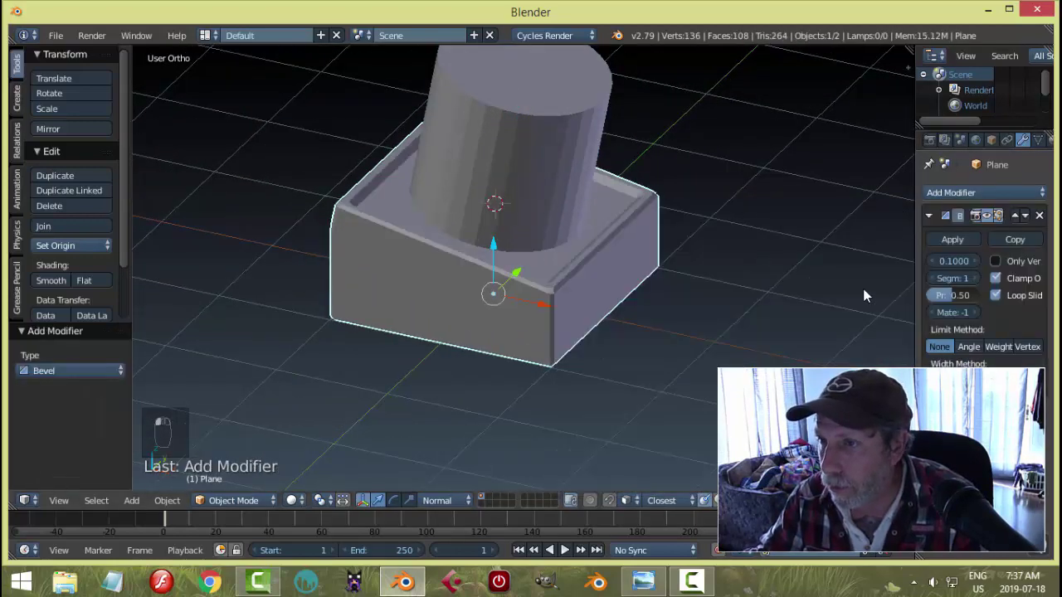
left_click(976, 279)
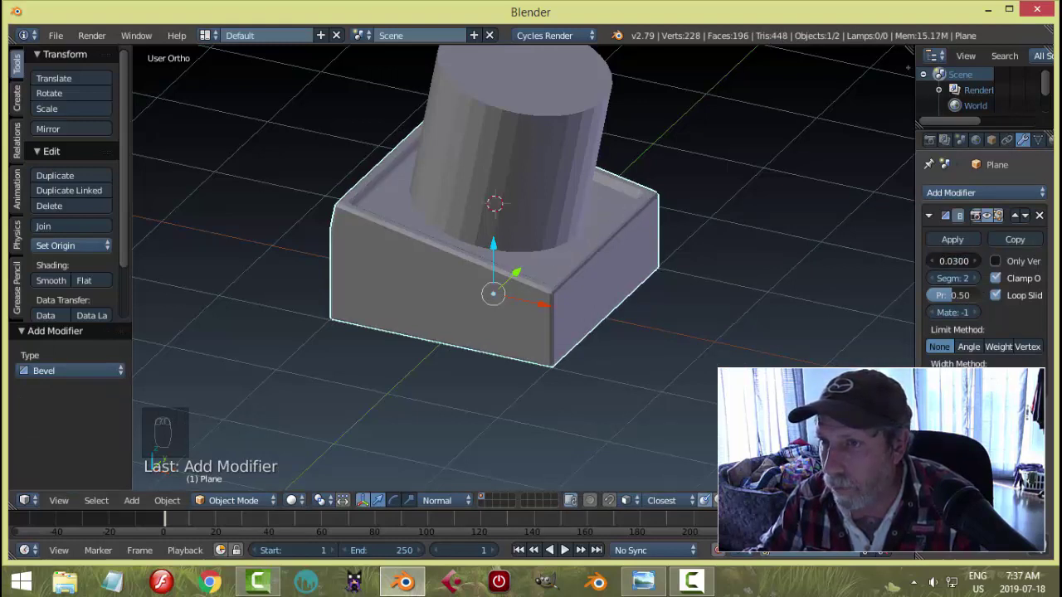
left_click_drag(953, 261, 933, 261)
key("a")
middle_click_drag(653, 286, 814, 276)
right_click(533, 273)
Apply a Boolean Difference modifier using the Cylinder, placed above the Bevel
left_click(929, 216)
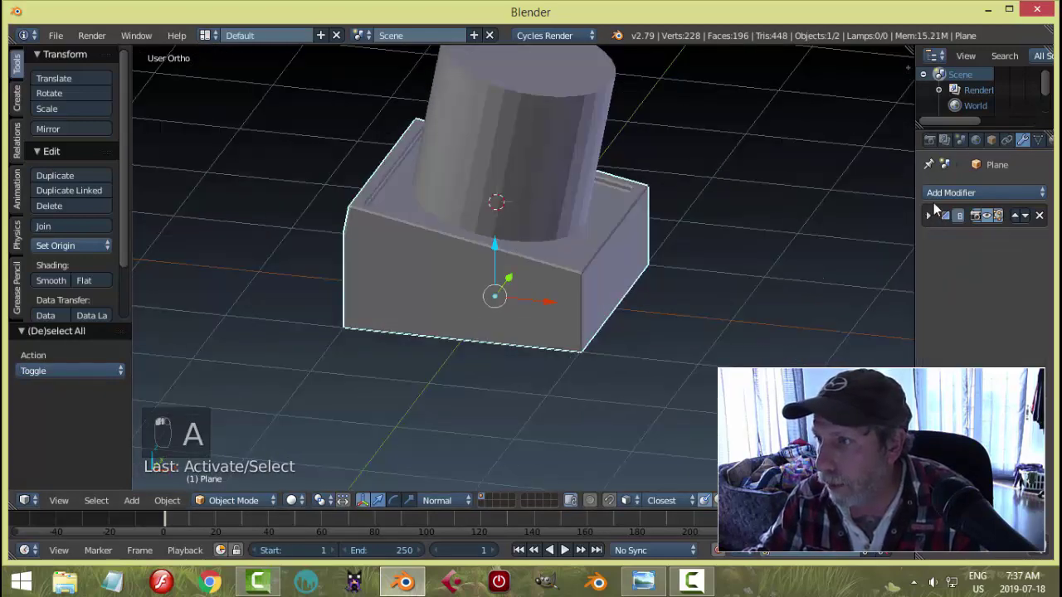
left_click(983, 192)
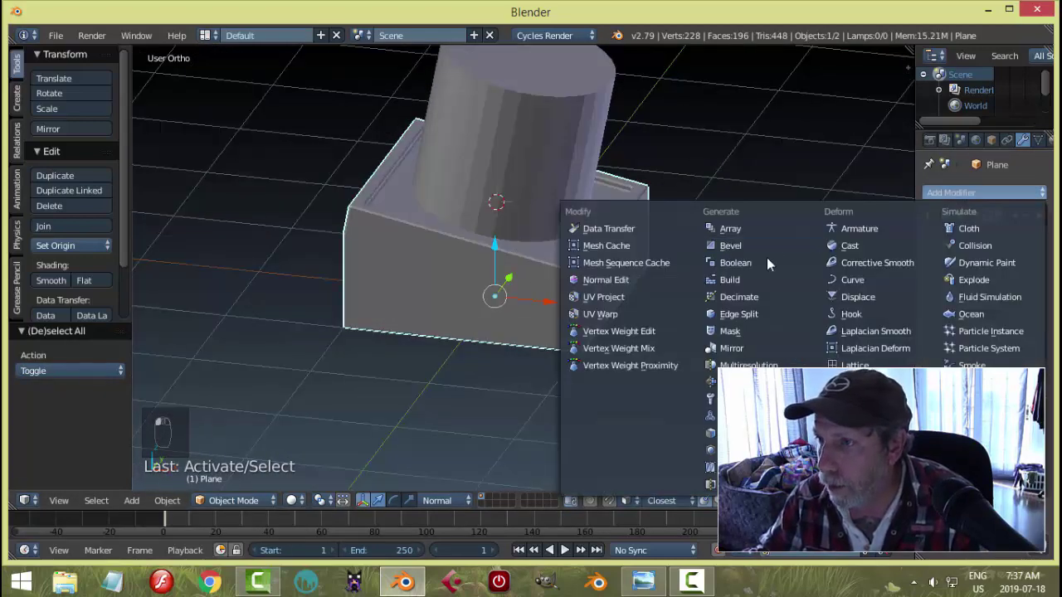
left_click(767, 259)
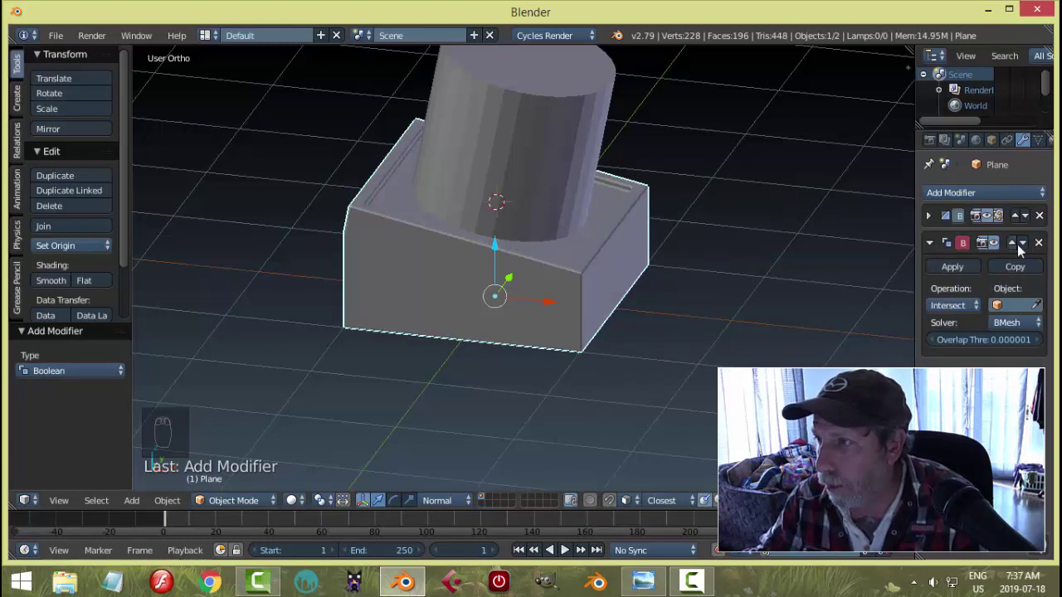
left_click(1011, 243)
left_click(943, 278)
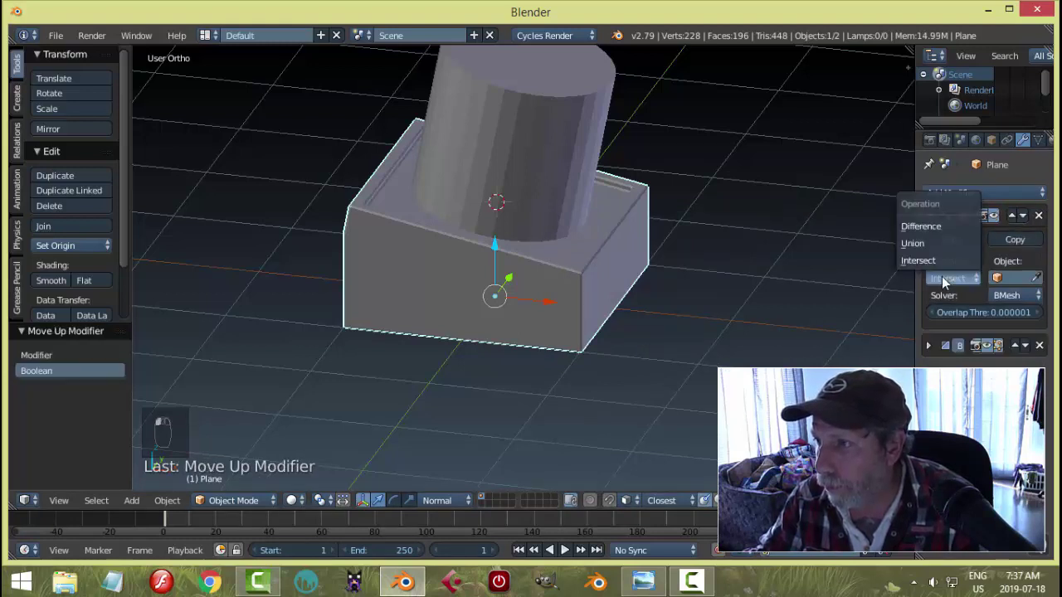
left_click(930, 227)
left_click(486, 114)
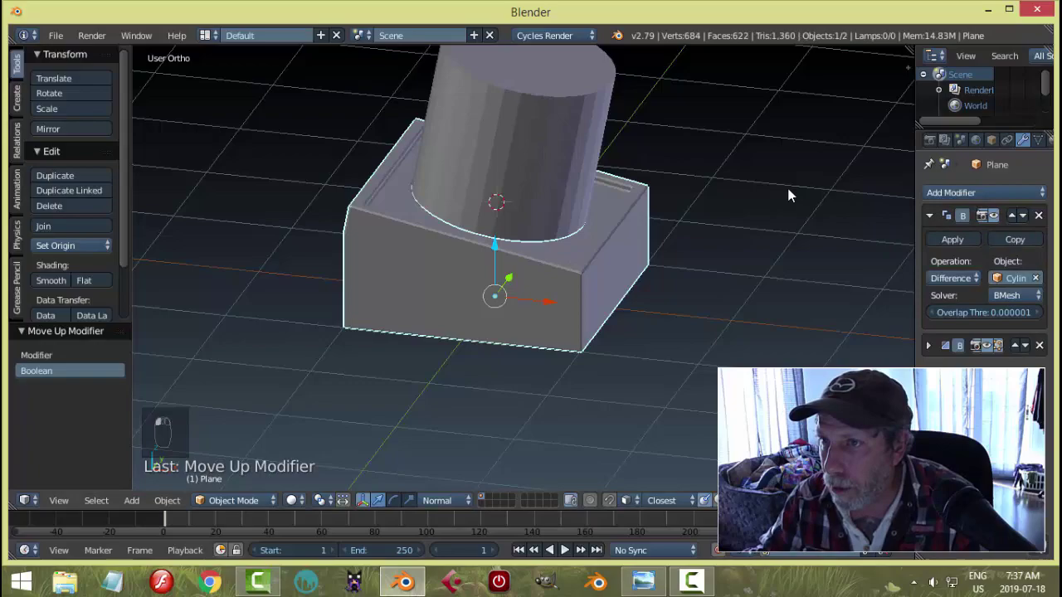
left_click(943, 239)
Delete the cutting cylinder from the scene
right_click(573, 135)
key("x")
left_click(581, 141)
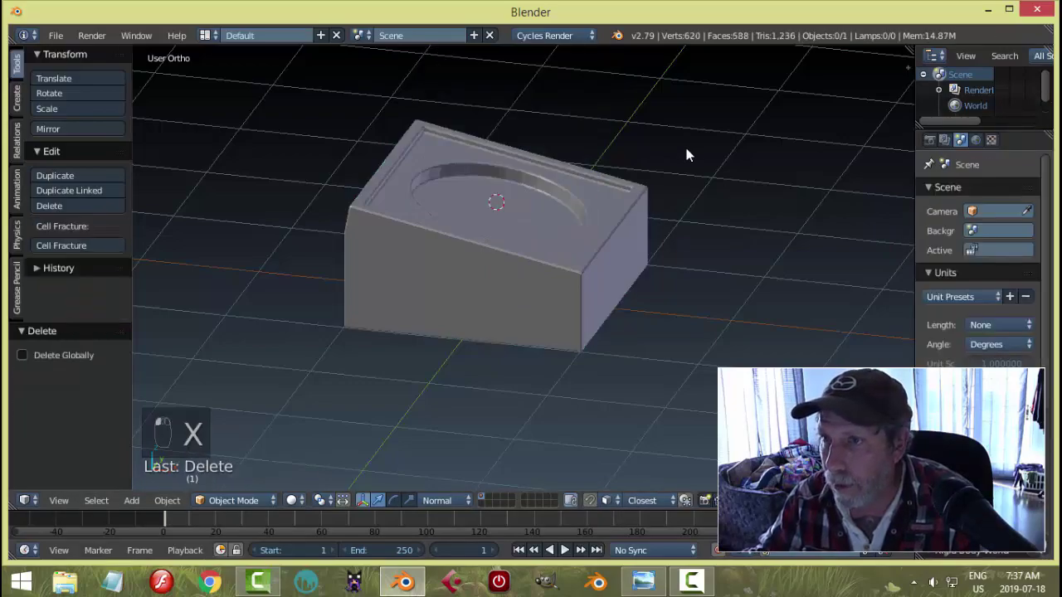
In the box's Edit Mode with edge select, select the recess's circular rim edge loop
middle_click_drag(555, 203, 610, 192)
key("Tab")
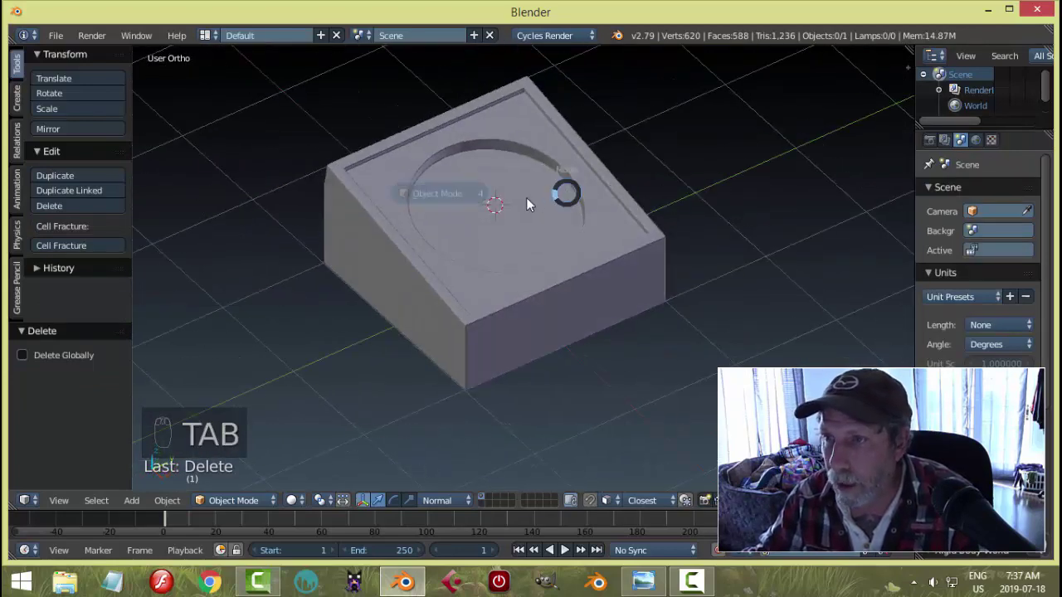
right_click(525, 197)
key("Tab")
left_click(631, 200)
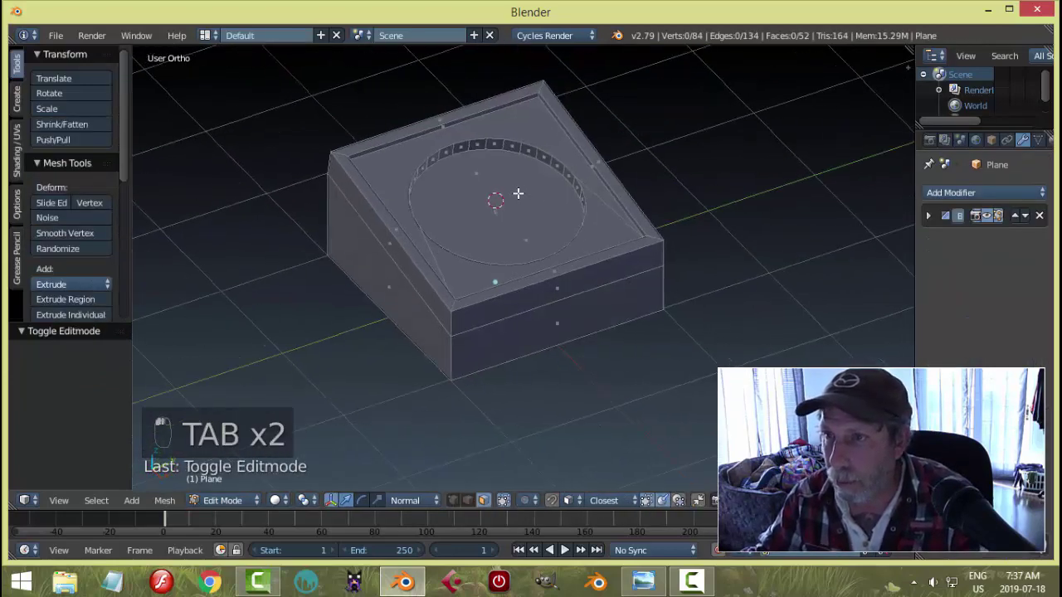
right_click(529, 187)
key("a")
key("a")
key("a")
key("ctrl+Tab")
left_click(500, 172)
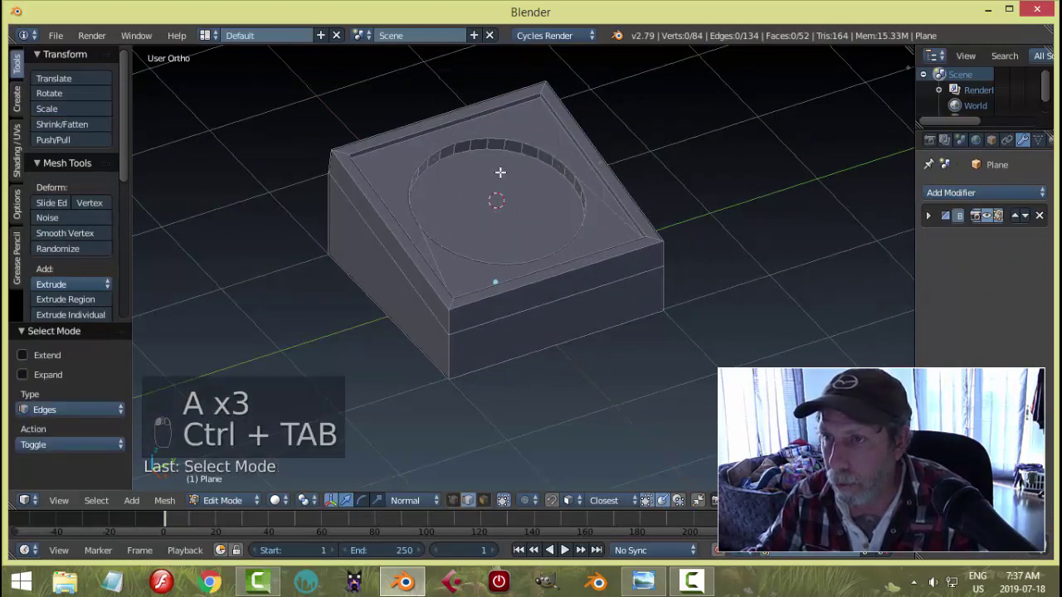
scroll(515, 91, "up", 2)
right_click(525, 82, "alt")
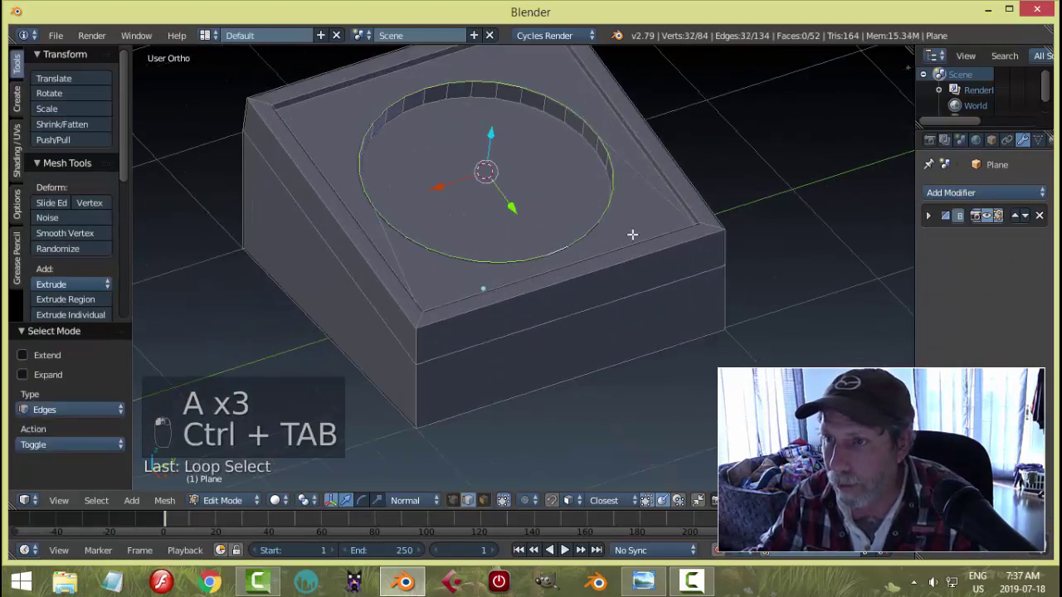
Bevel the rim edge loop, then return to Object Mode
middle_click_drag(632, 234, 637, 208)
key("ctrl+b")
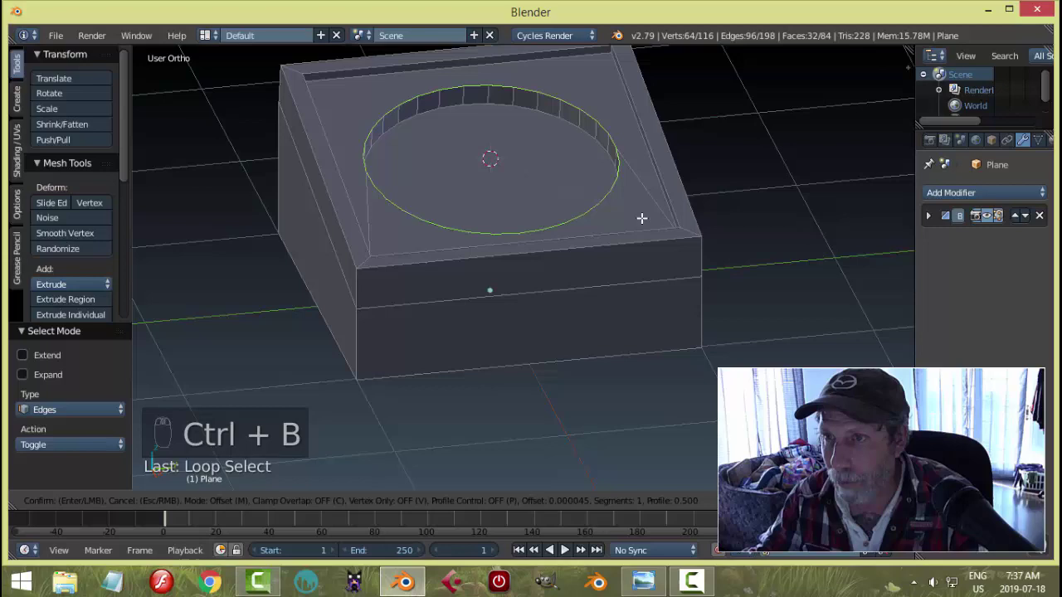
left_click(642, 222)
key("a")
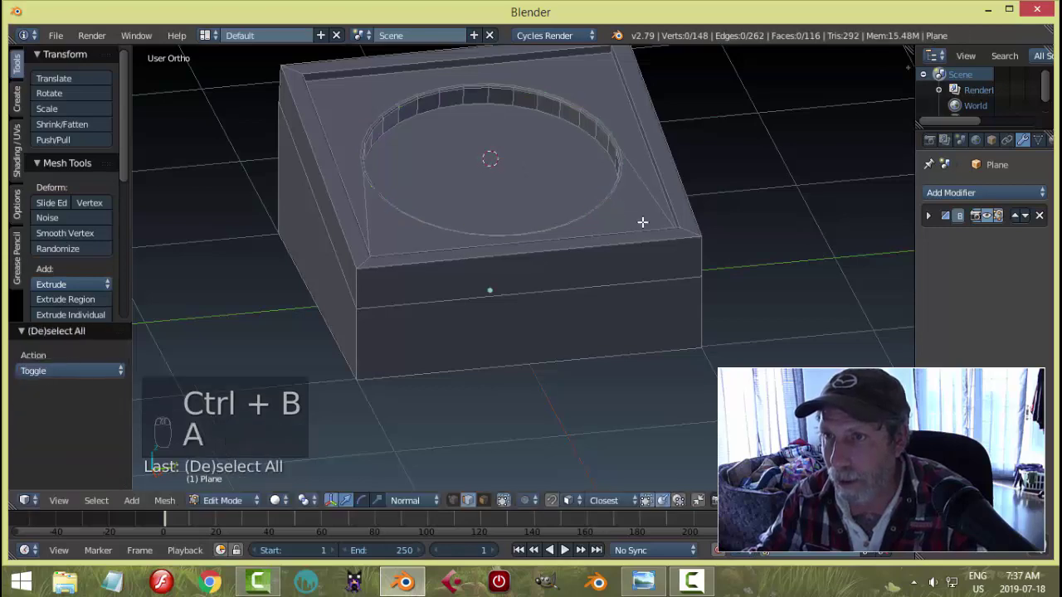
key("Tab")
left_click(538, 225)
Put the box into Edit Mode with face selection active
middle_click_drag(563, 215, 616, 197)
key("Tab")
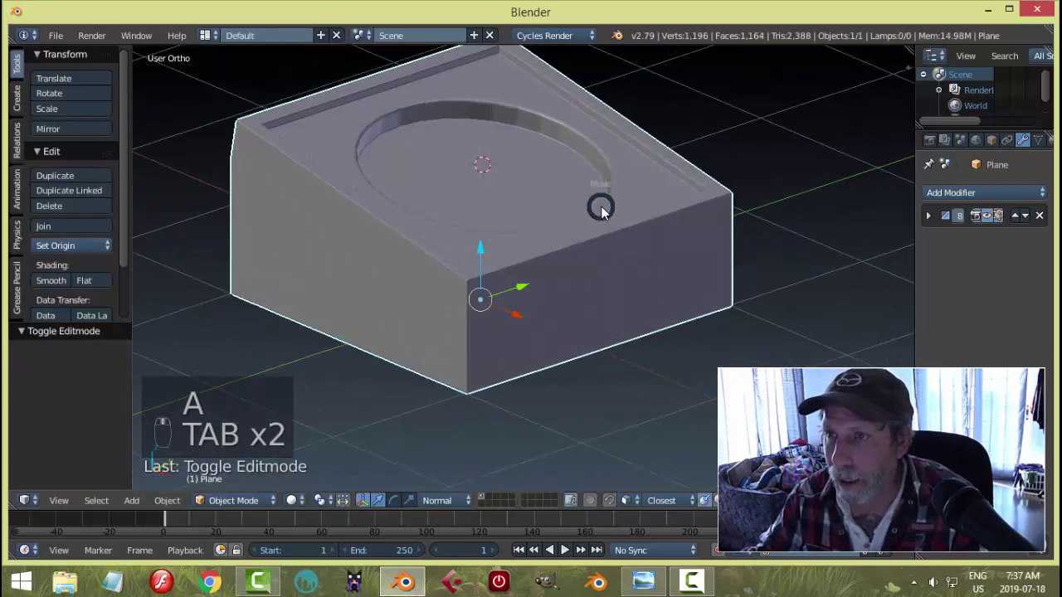
left_click(673, 207)
key("ctrl+Tab")
left_click(510, 204)
Select only the ring of faces around the recess rim, excluding the floor, and smooth-shade them
right_click(509, 190)
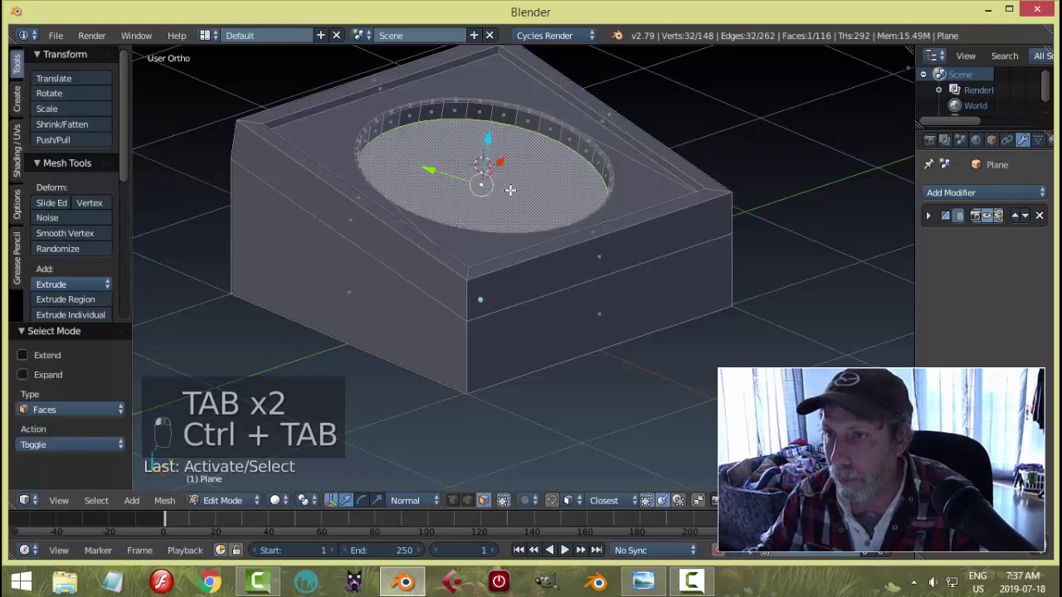
key("ctrl+KP_Add")
key("ctrl+KP_Add")
key("ctrl+KP_Add")
key("ctrl+KP_Add")
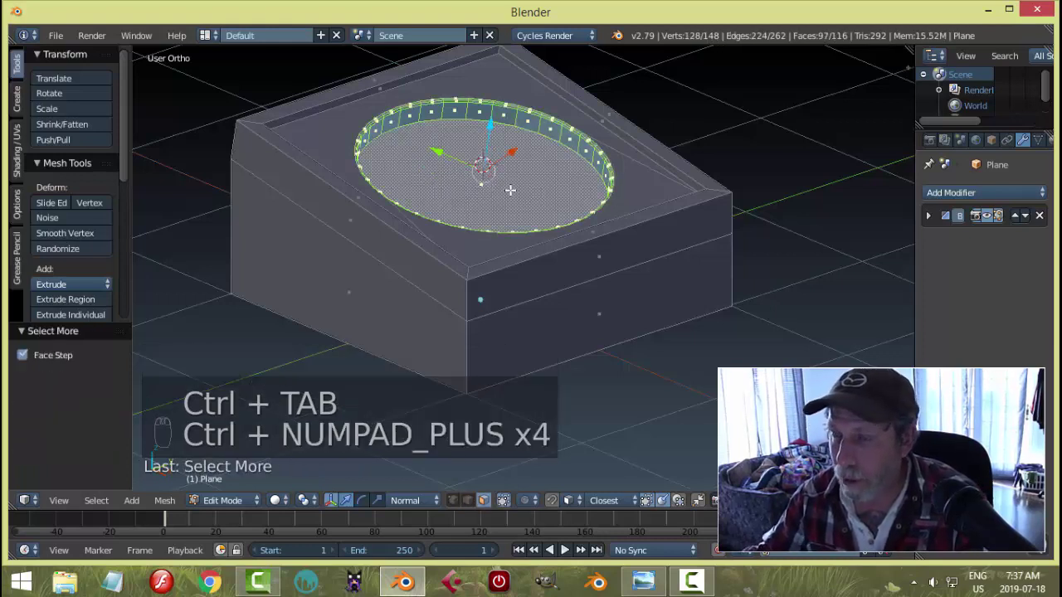
right_click(518, 184, "shift")
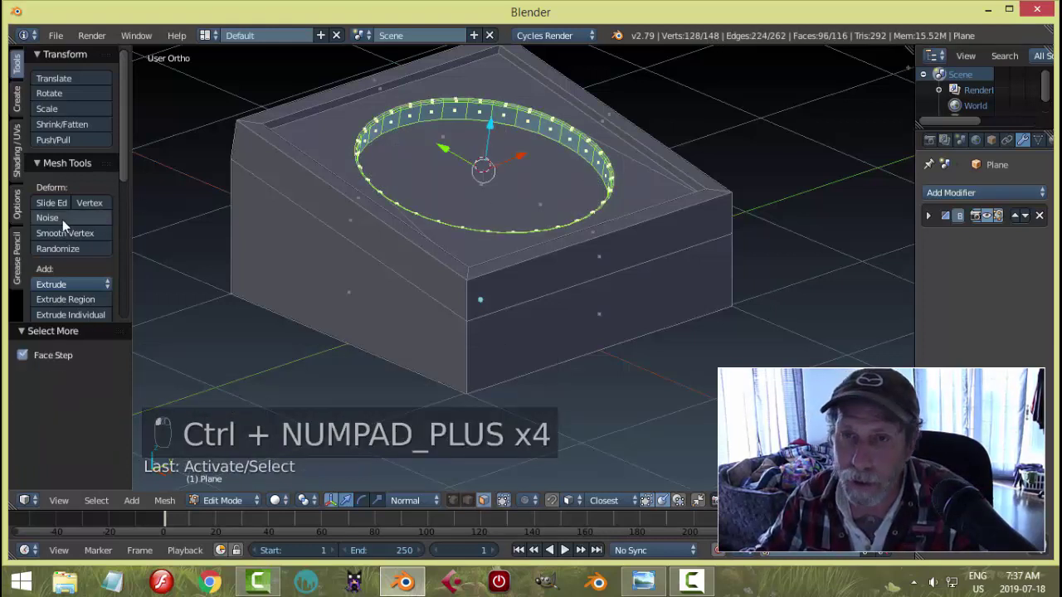
left_click(18, 159)
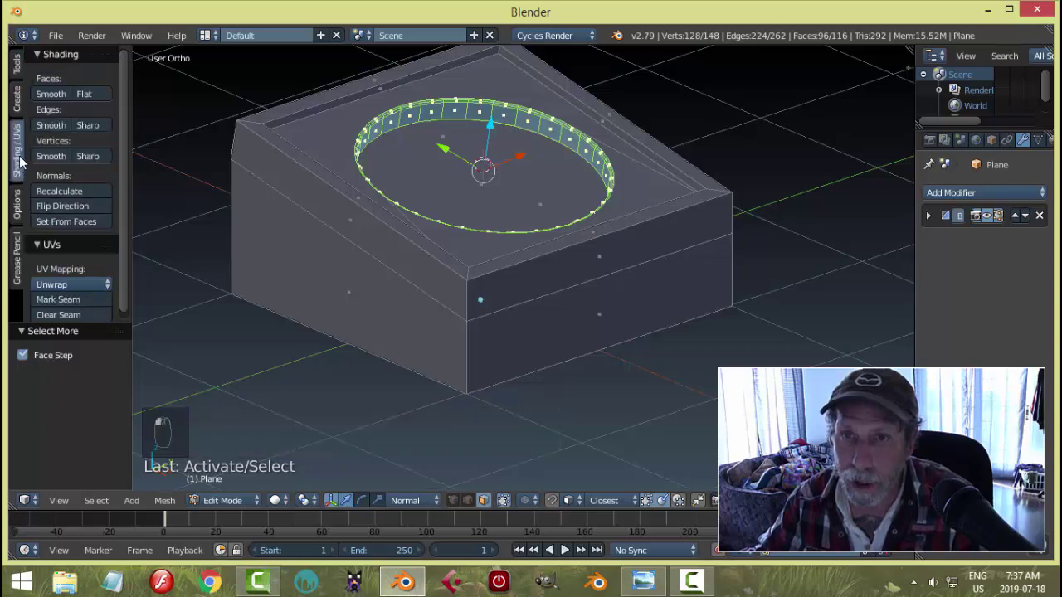
left_click(48, 95)
Deselect the rim faces, return the box to Object Mode and clear the selection
key("a")
key("Tab")
left_click(408, 182)
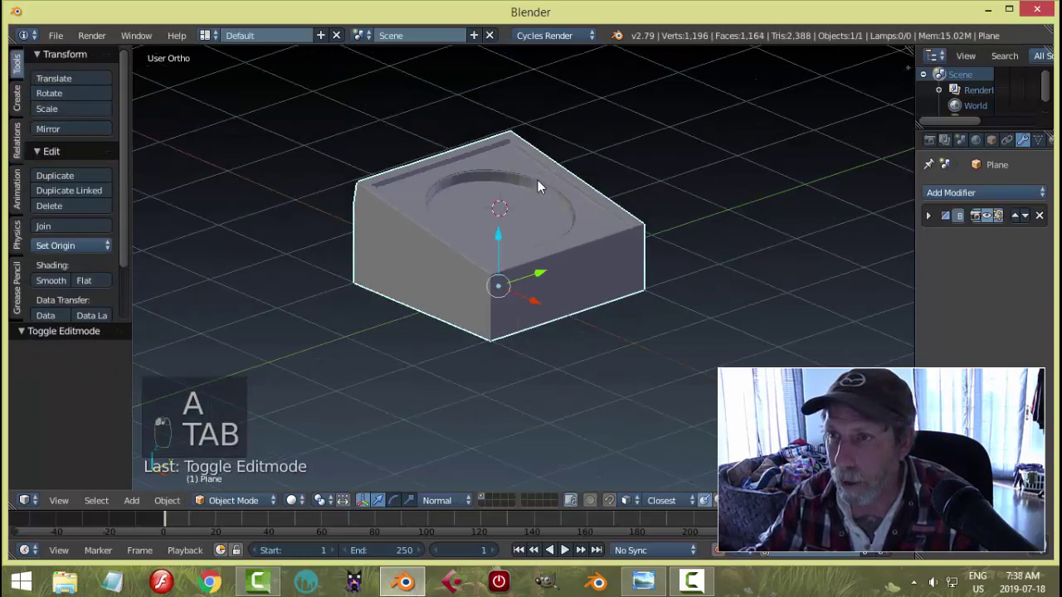
key("a")
middle_click_drag(562, 230, 581, 204)
scroll(566, 187, "up", 3)
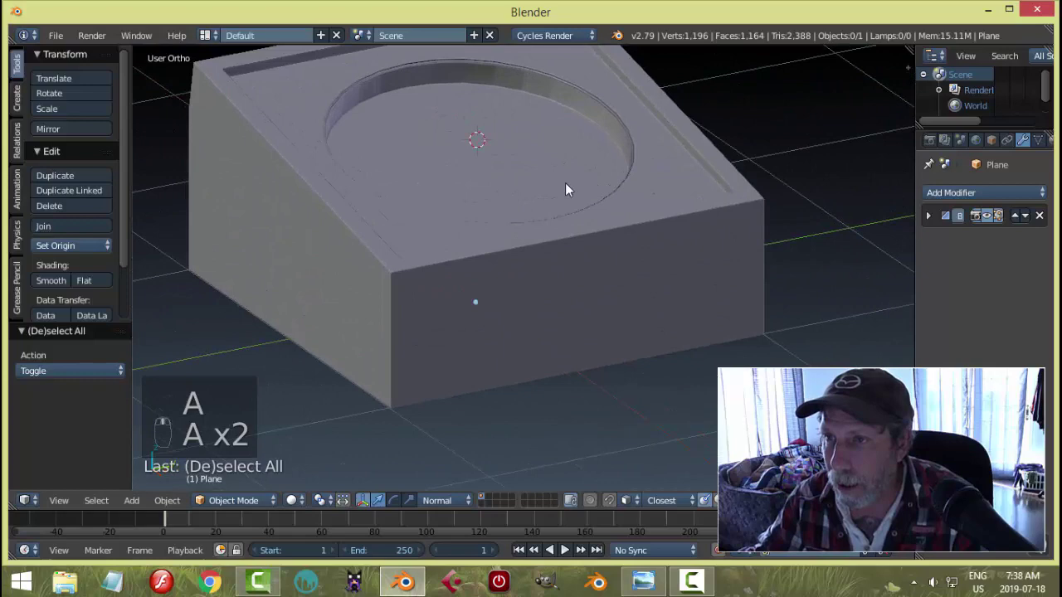
scroll(566, 191, "down", 1)
Set the box's Bevel modifier Limit Method to Angle (30°), reducing it to 380 vertices
right_click(652, 186)
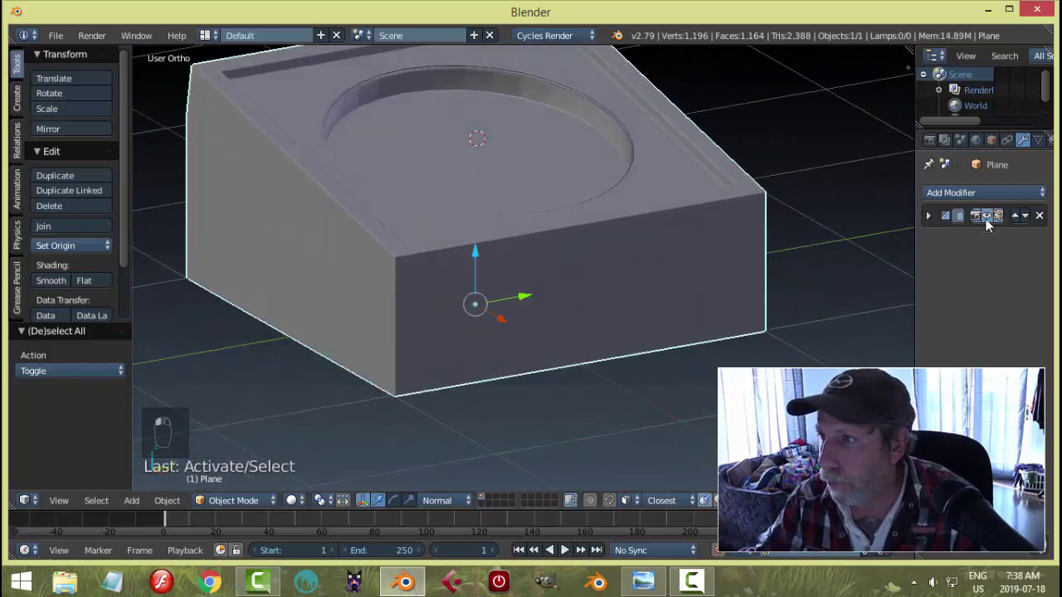
left_click(929, 217)
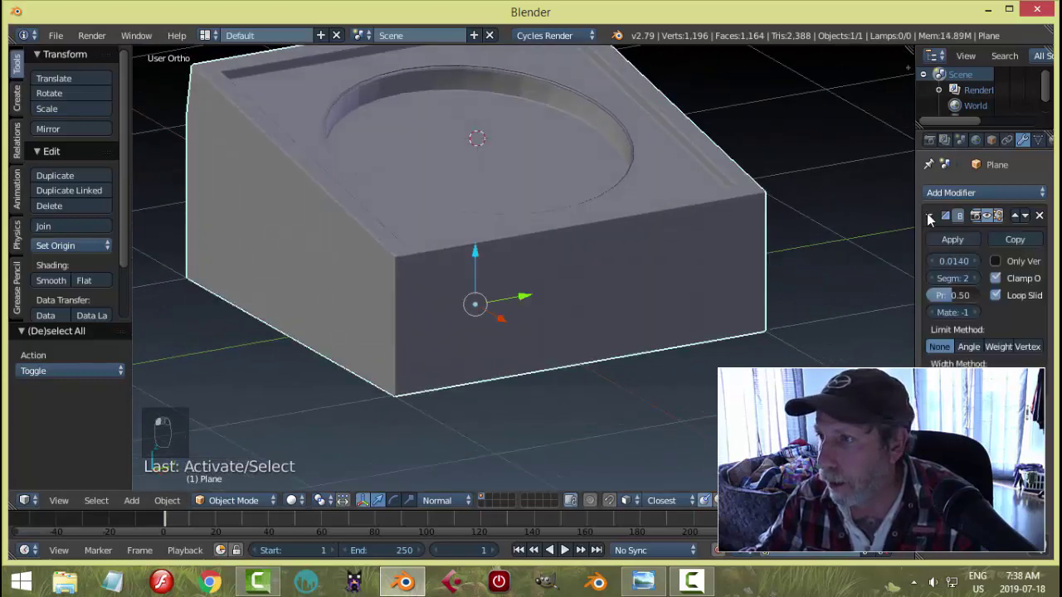
left_click(965, 348)
middle_click_drag(549, 176, 550, 211)
scroll(592, 182, "down", 3)
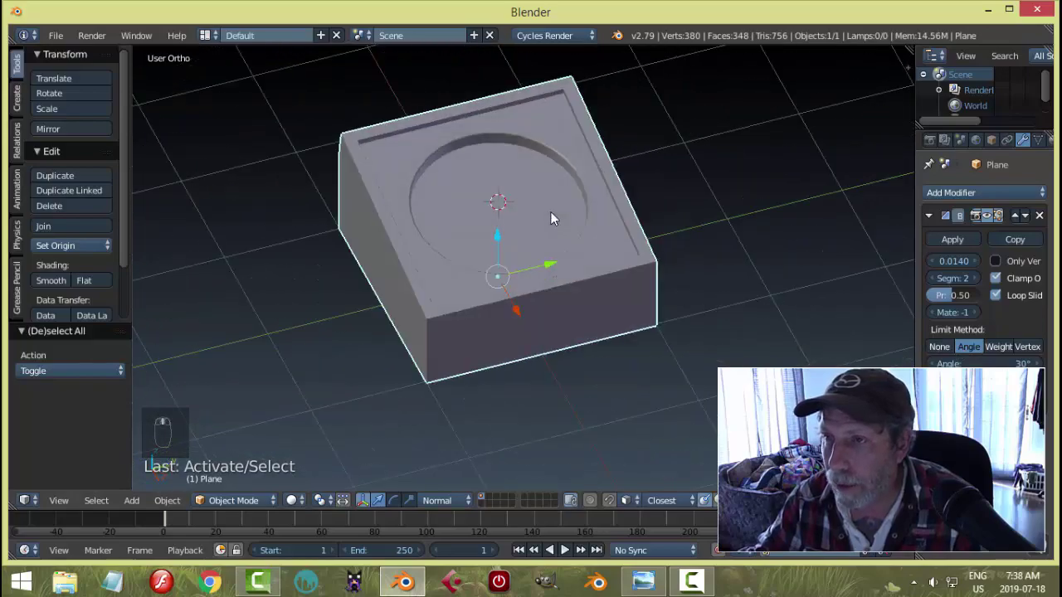
key("a")
scroll(613, 195, "down", 2)
middle_click_drag(623, 190, 594, 216)
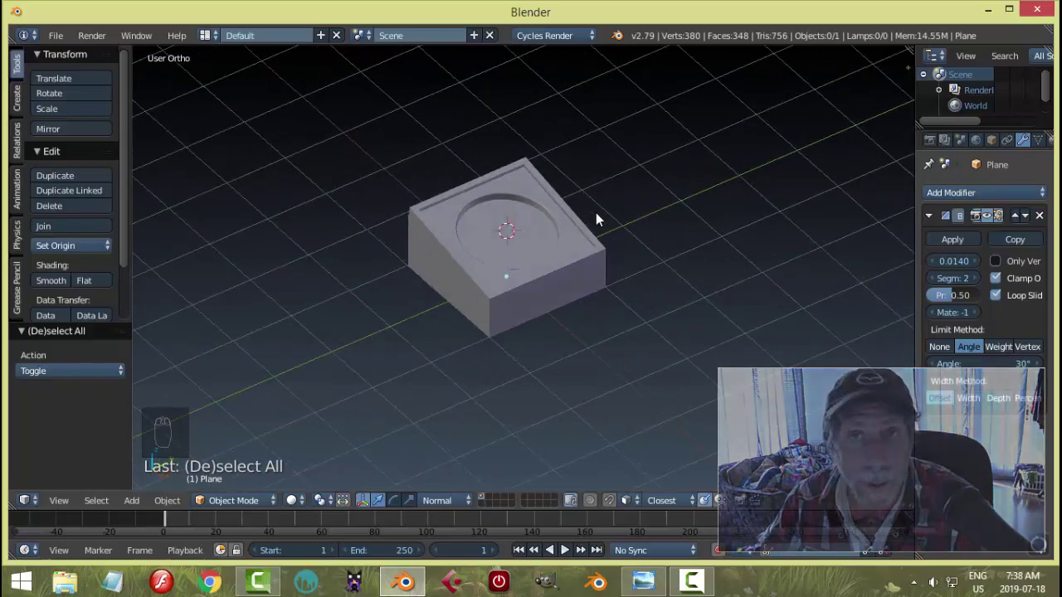